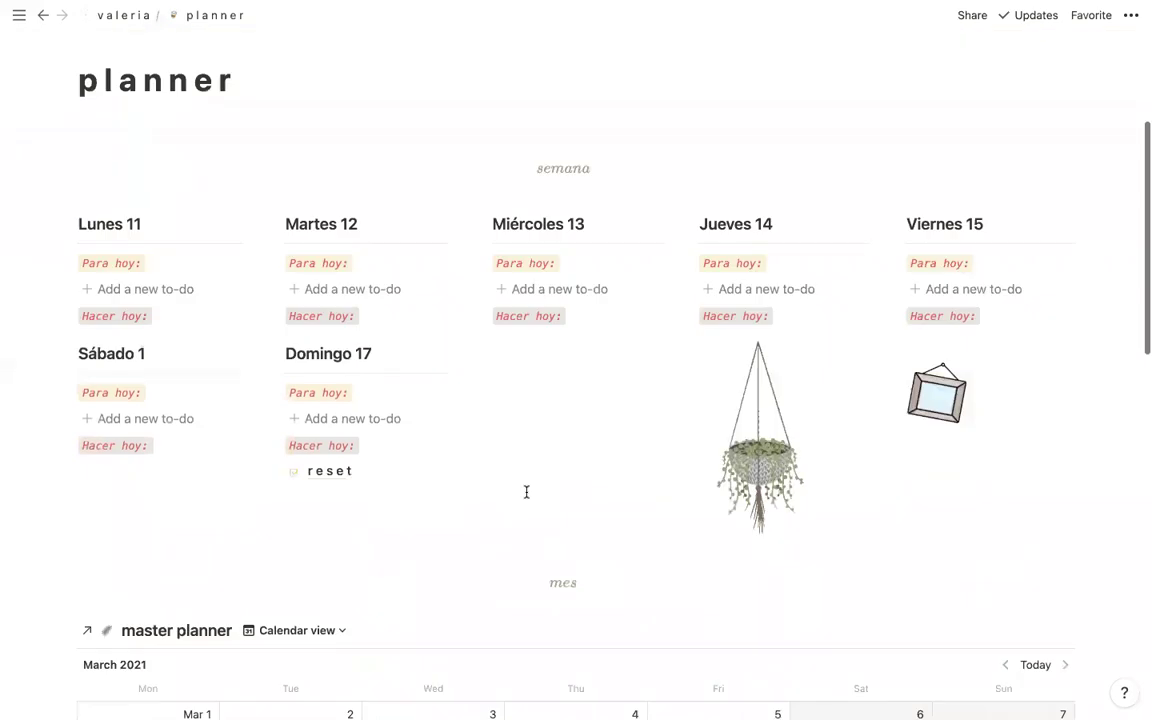
Step: Examine the colour formula behind the "semana" heading on the planner page, leaving it as it is
{"action": "scroll", "coordinate": [526, 491], "scroll_direction": "up", "scroll_amount": 7}
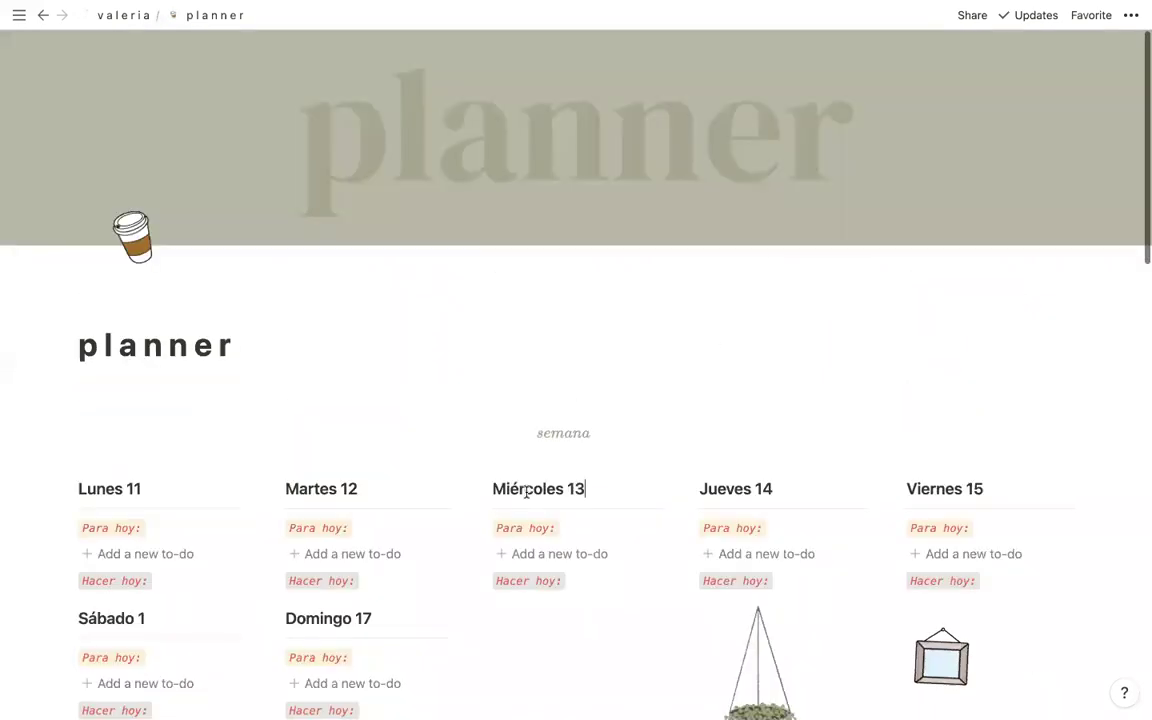
{"action": "left_click", "coordinate": [571, 432]}
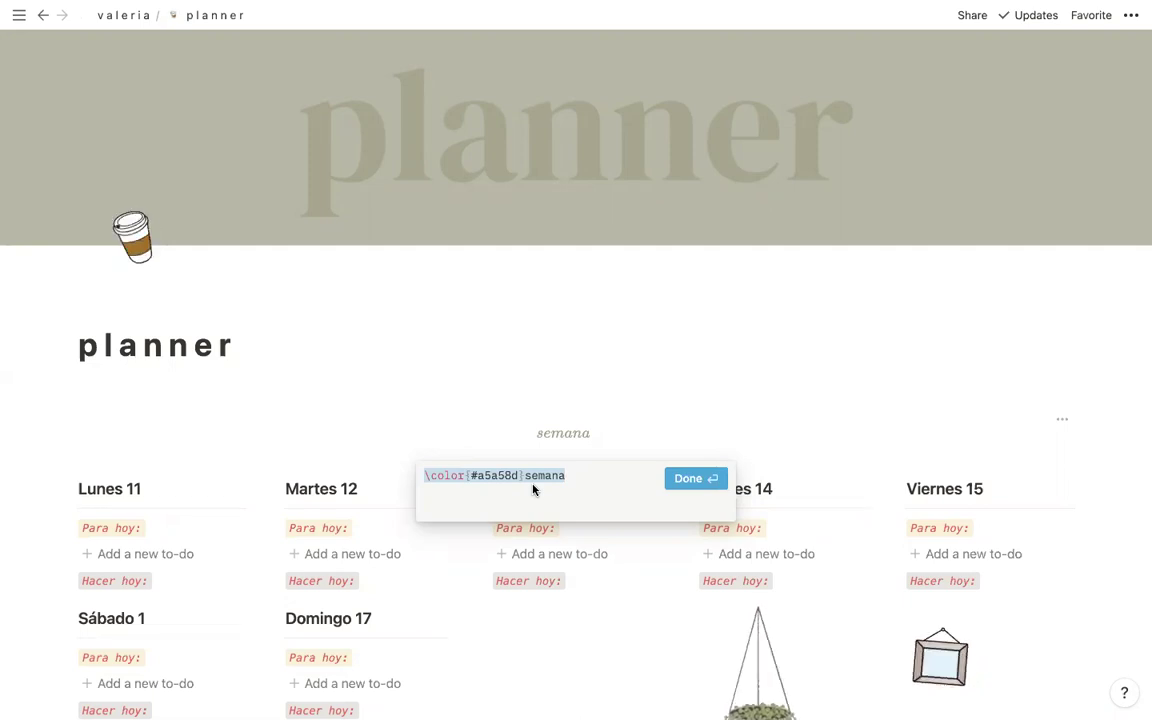
{"action": "key", "text": "Escape"}
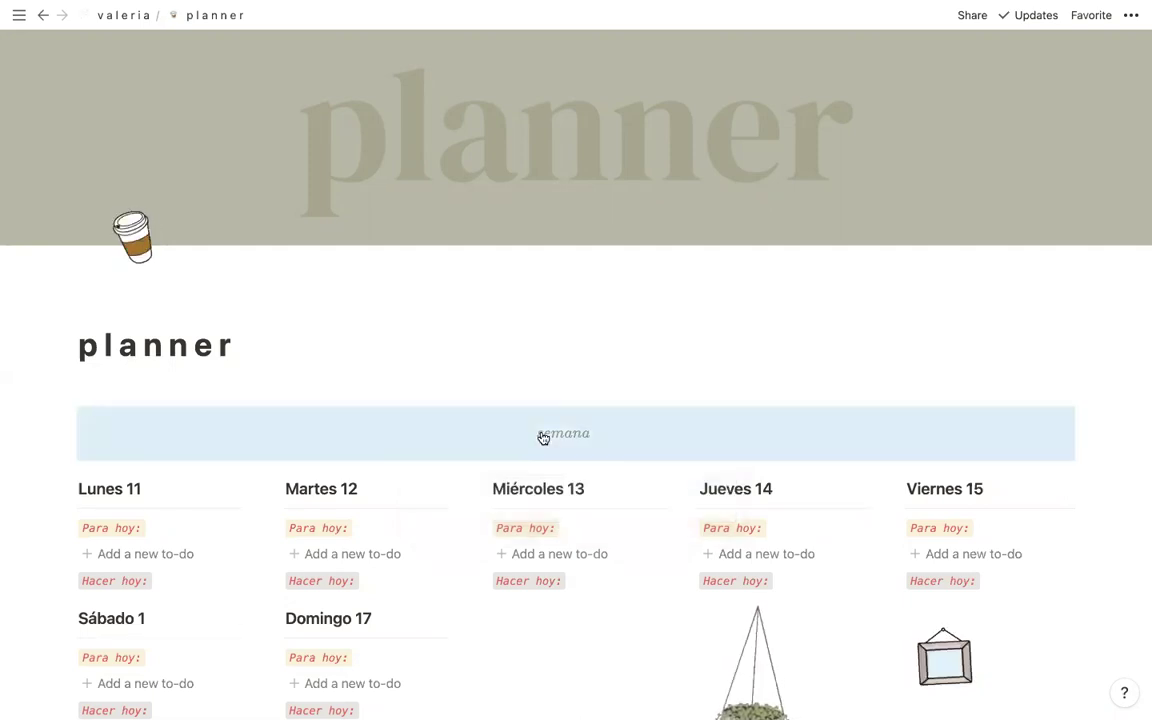
Step: Look through the planner page's weekly section, monthly calendar and annual timeline
{"action": "scroll", "coordinate": [543, 437], "scroll_direction": "down", "scroll_amount": 2}
{"action": "left_click", "coordinate": [628, 223]}
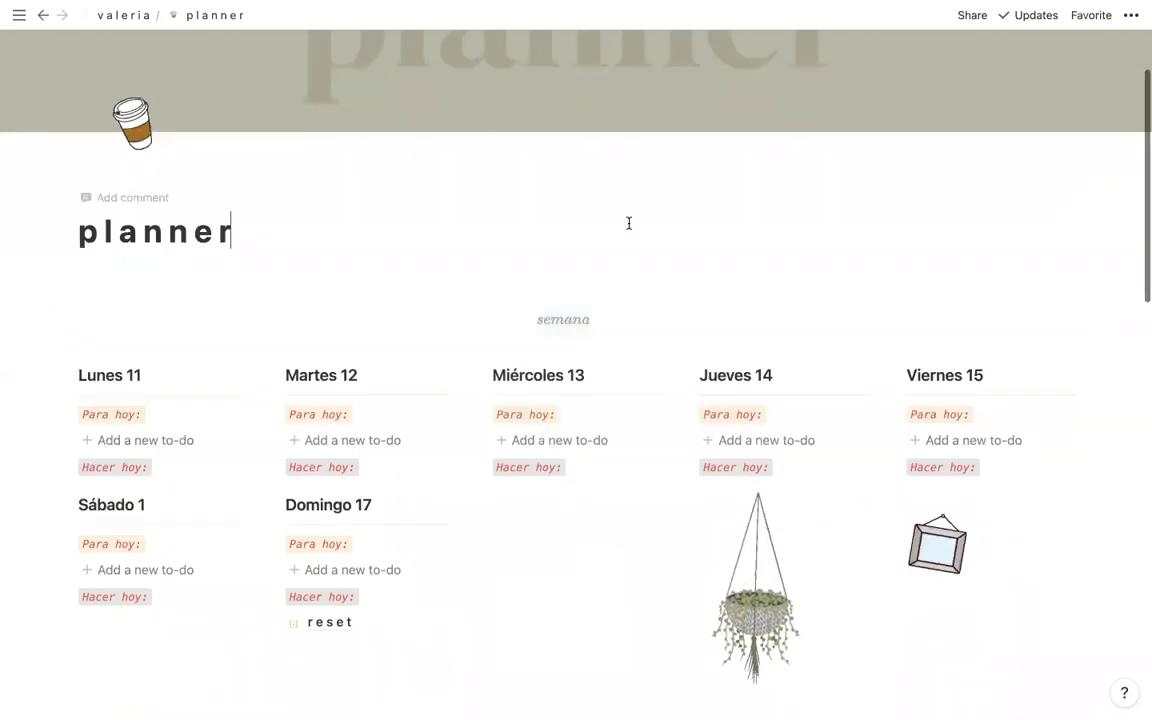
{"action": "scroll", "coordinate": [628, 223], "scroll_direction": "down", "scroll_amount": 4}
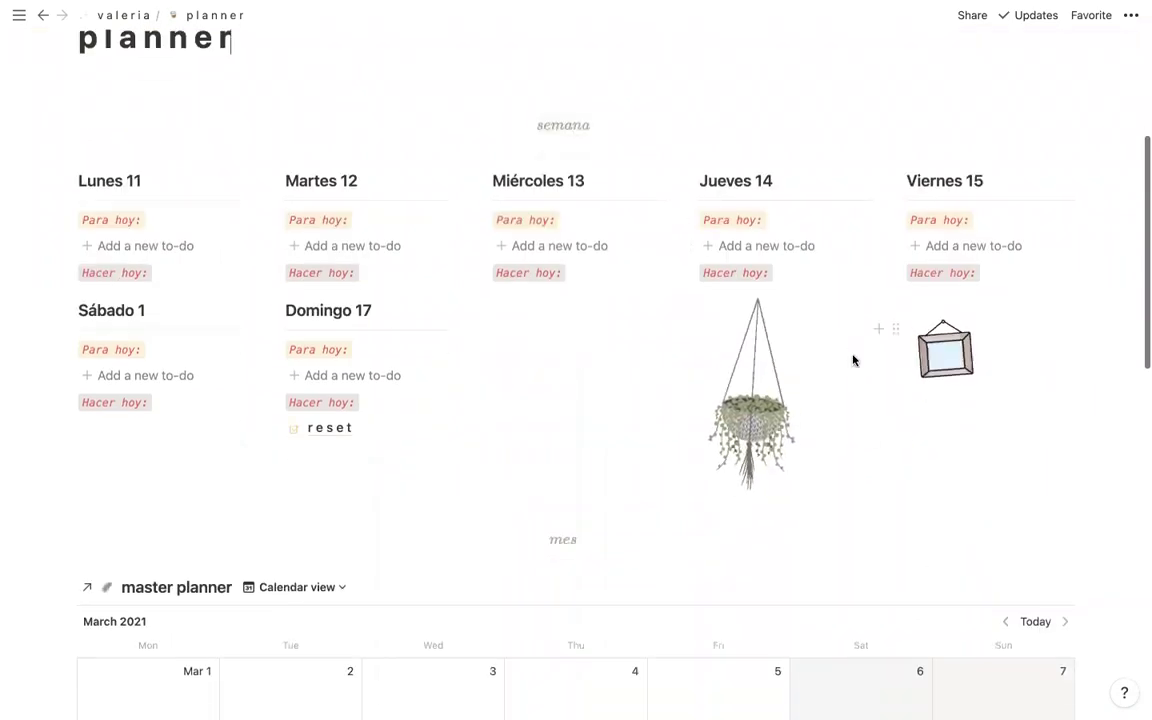
{"action": "scroll", "coordinate": [853, 360], "scroll_direction": "down", "scroll_amount": 20}
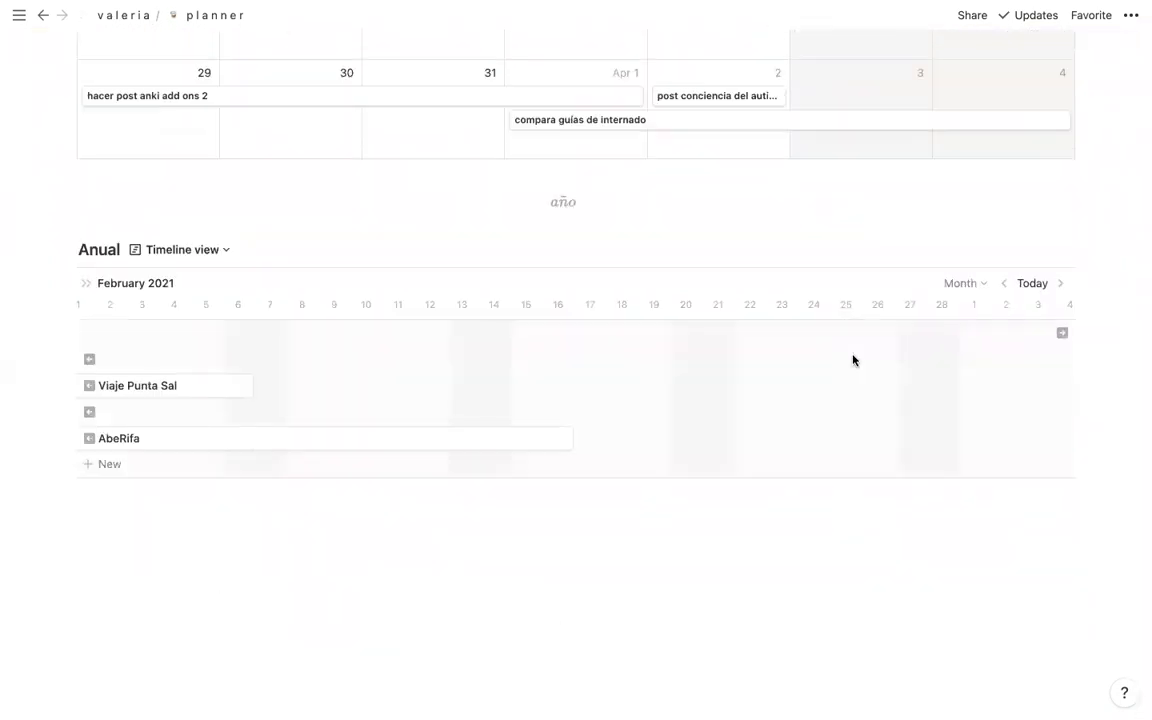
{"action": "scroll", "coordinate": [853, 360], "scroll_direction": "up", "scroll_amount": 20}
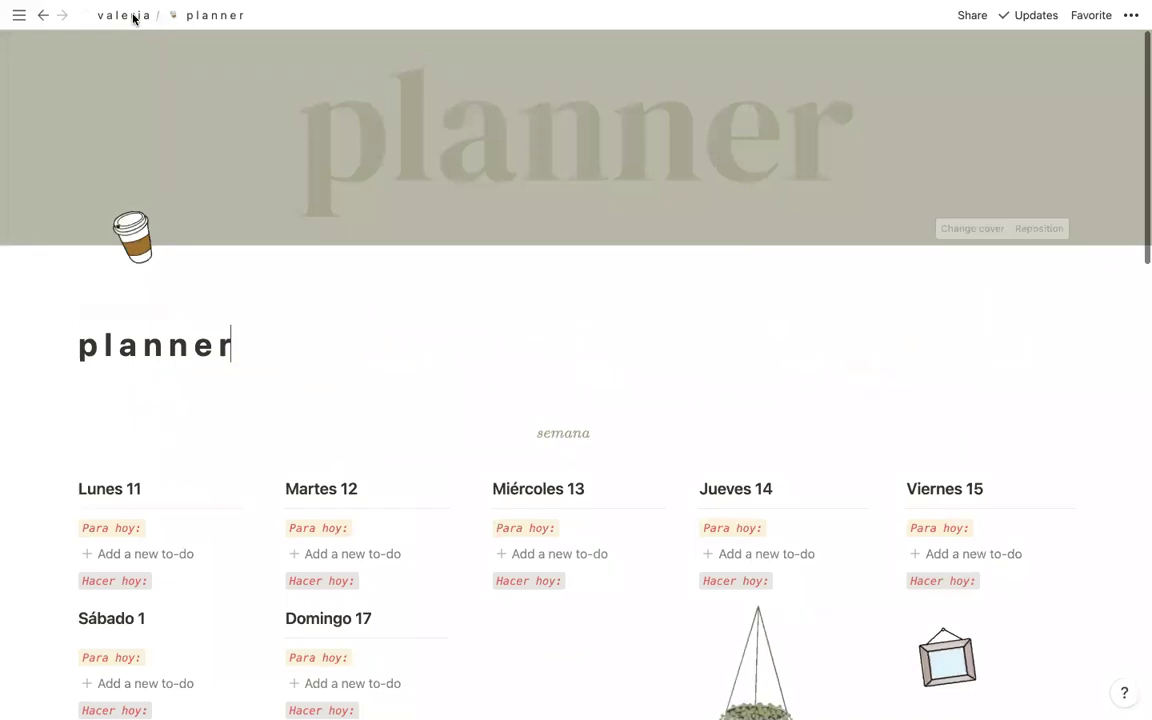
Step: Return to the home page and examine the colorbox formula behind the quote under its title
{"action": "left_click", "coordinate": [134, 18]}
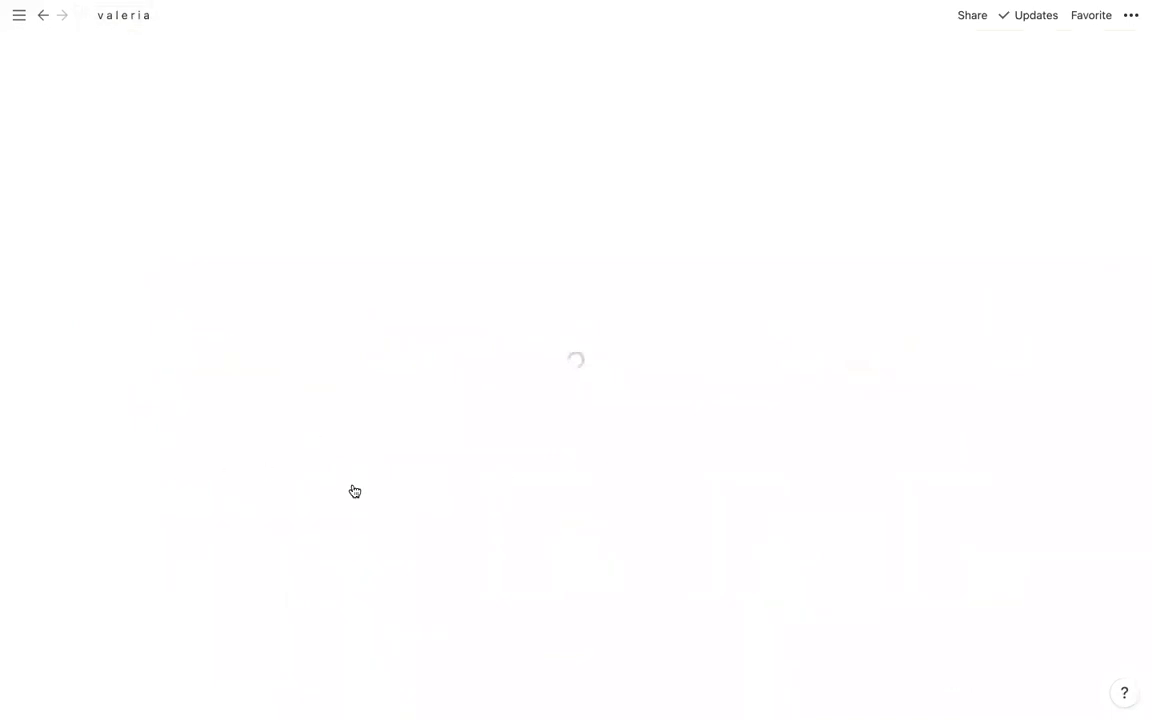
{"action": "left_click", "coordinate": [345, 323]}
{"action": "key", "text": "Escape"}
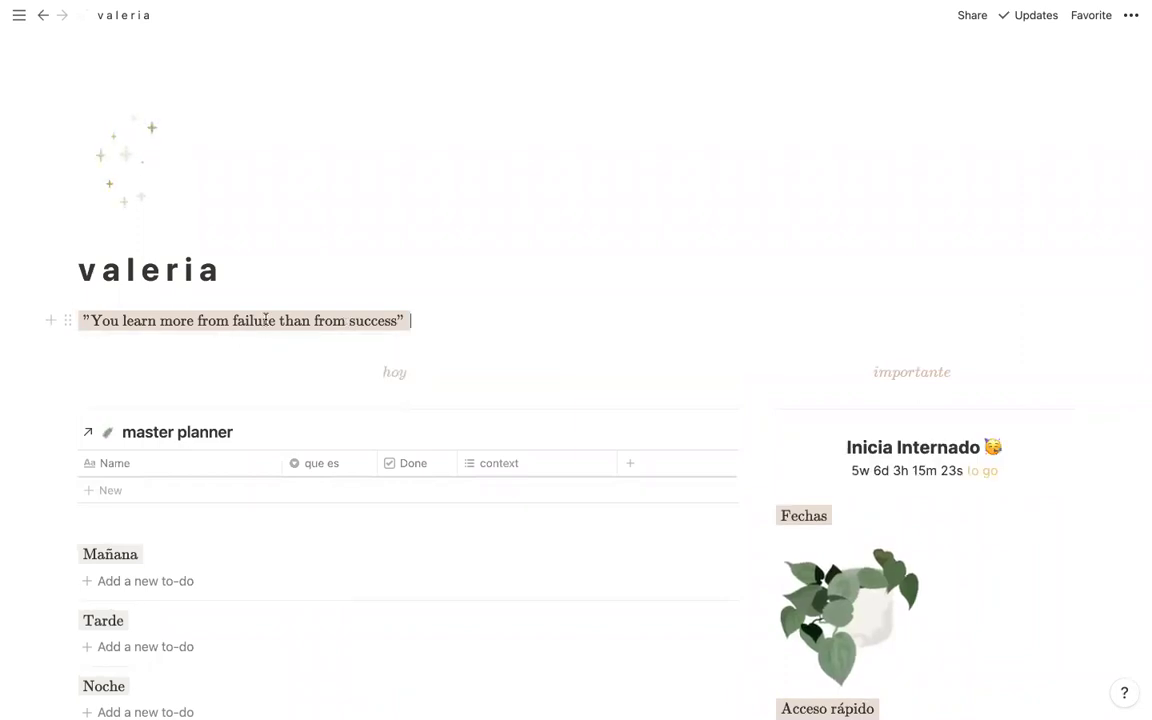
{"action": "left_click", "coordinate": [266, 318]}
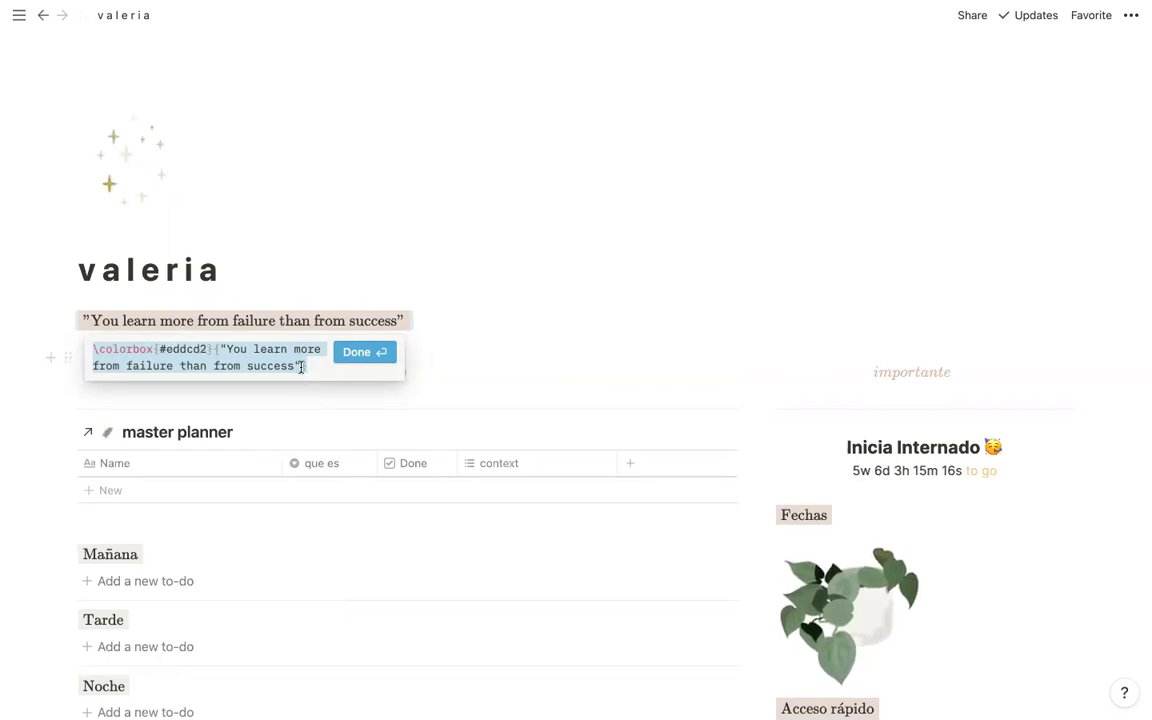
{"action": "key", "text": "Return"}
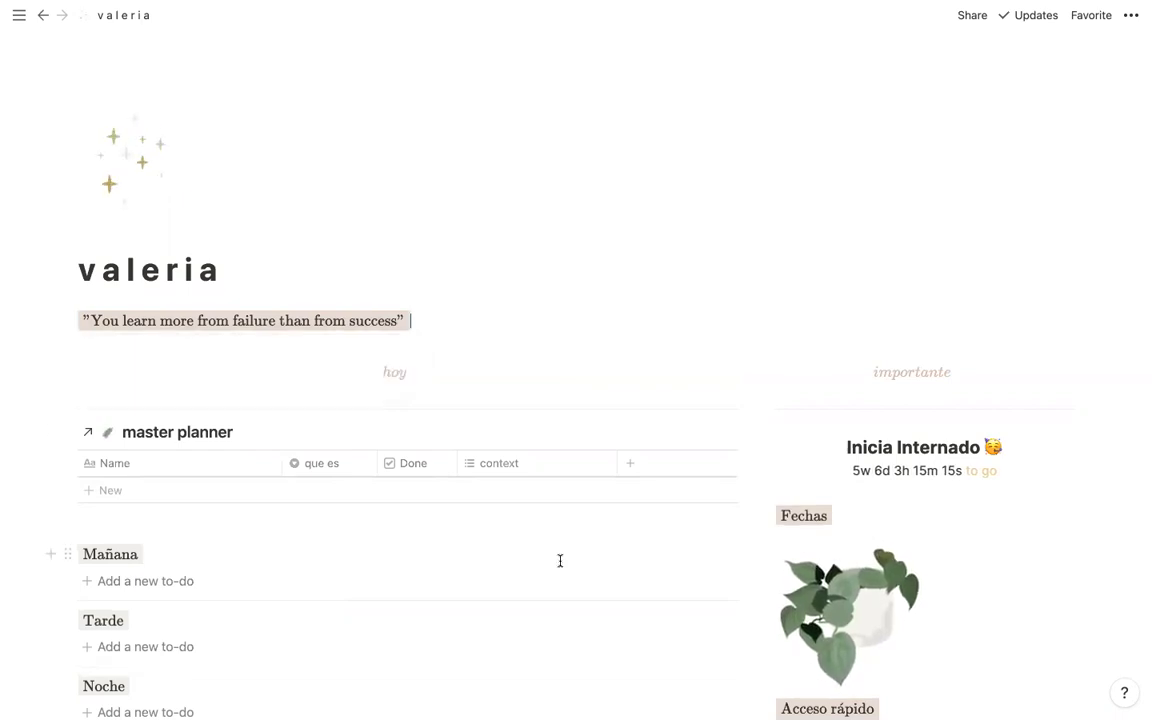
Step: Open the "vida" page from the home page and examine the colorbox formula behind the "cuidado personal" heading
{"action": "scroll", "coordinate": [560, 561], "scroll_direction": "down", "scroll_amount": 10}
{"action": "scroll", "coordinate": [560, 566], "scroll_direction": "down", "scroll_amount": 8}
{"action": "left_click", "coordinate": [378, 219]}
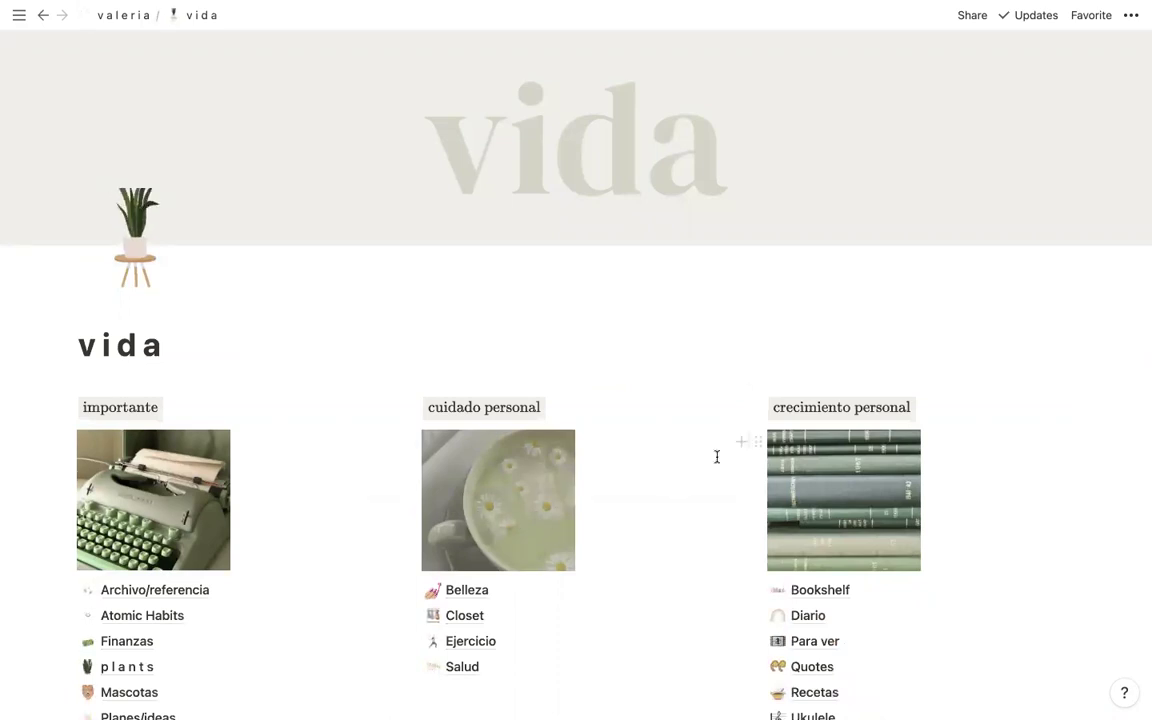
{"action": "left_click", "coordinate": [468, 406]}
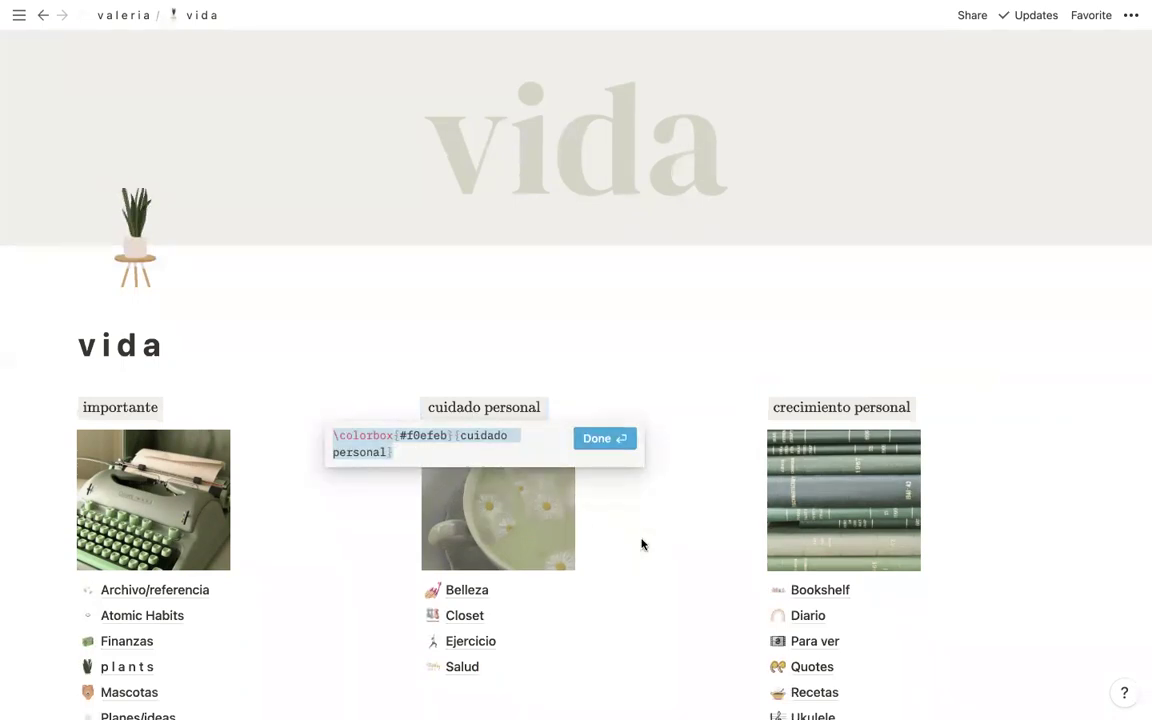
{"action": "key", "text": "Return"}
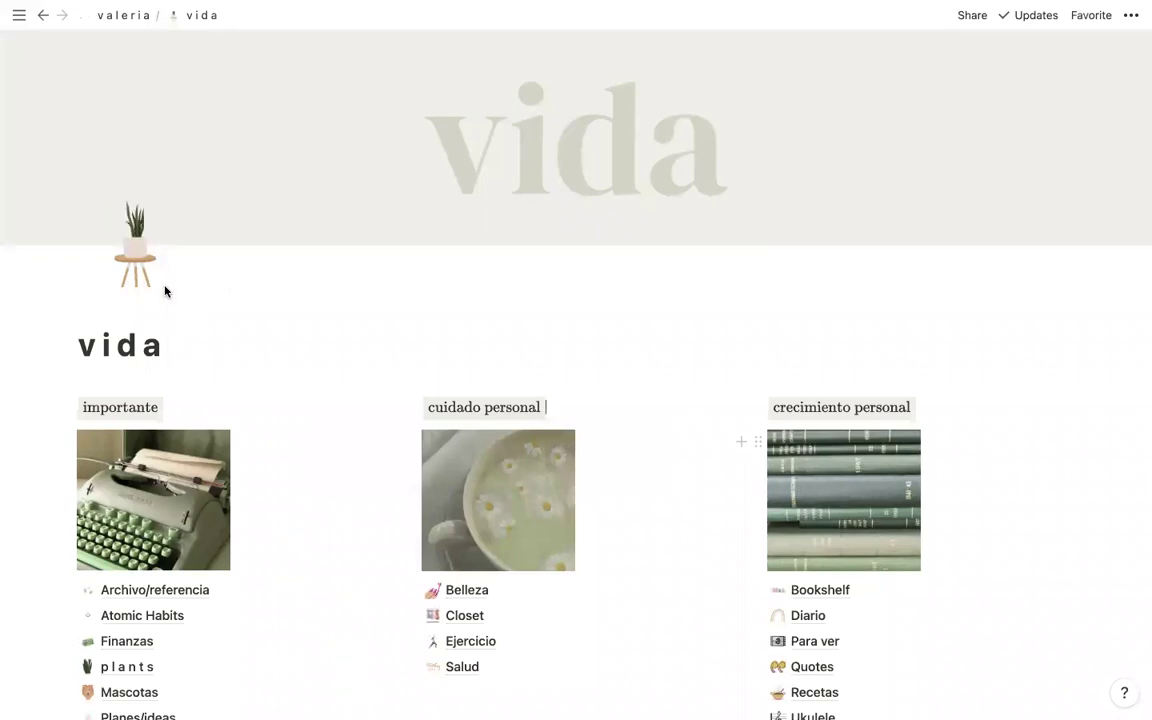
Step: View the Bookshelf page listed under "crecimiento personal", including its reading progress table, and return to the "vida" page
{"action": "scroll", "coordinate": [201, 335], "scroll_direction": "down", "scroll_amount": 1}
{"action": "scroll", "coordinate": [201, 335], "scroll_direction": "down", "scroll_amount": 5}
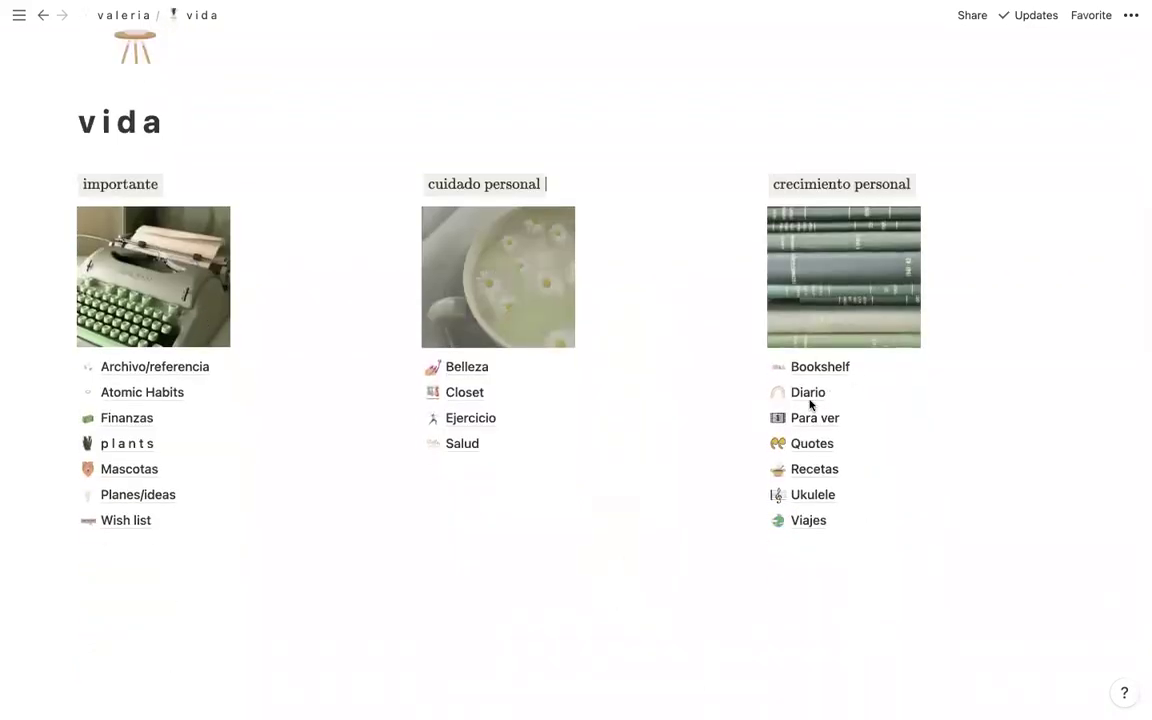
{"action": "left_click", "coordinate": [823, 366]}
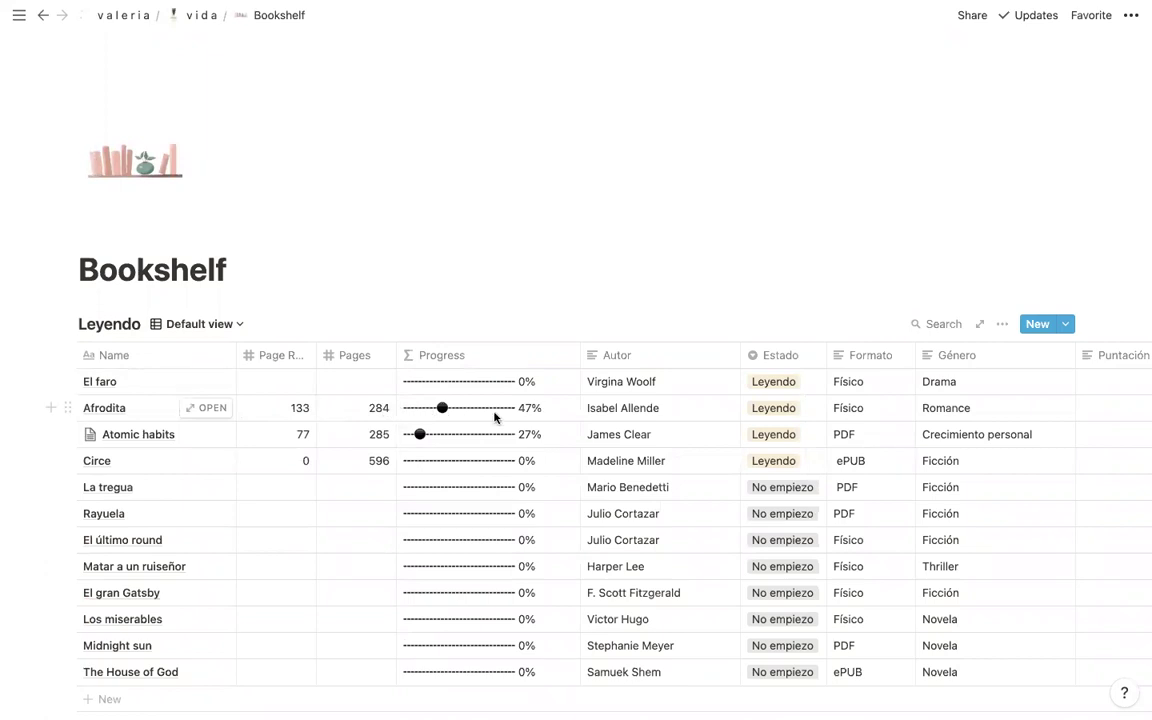
{"action": "left_click", "coordinate": [195, 15]}
{"action": "scroll", "coordinate": [317, 280], "scroll_direction": "down", "scroll_amount": 5}
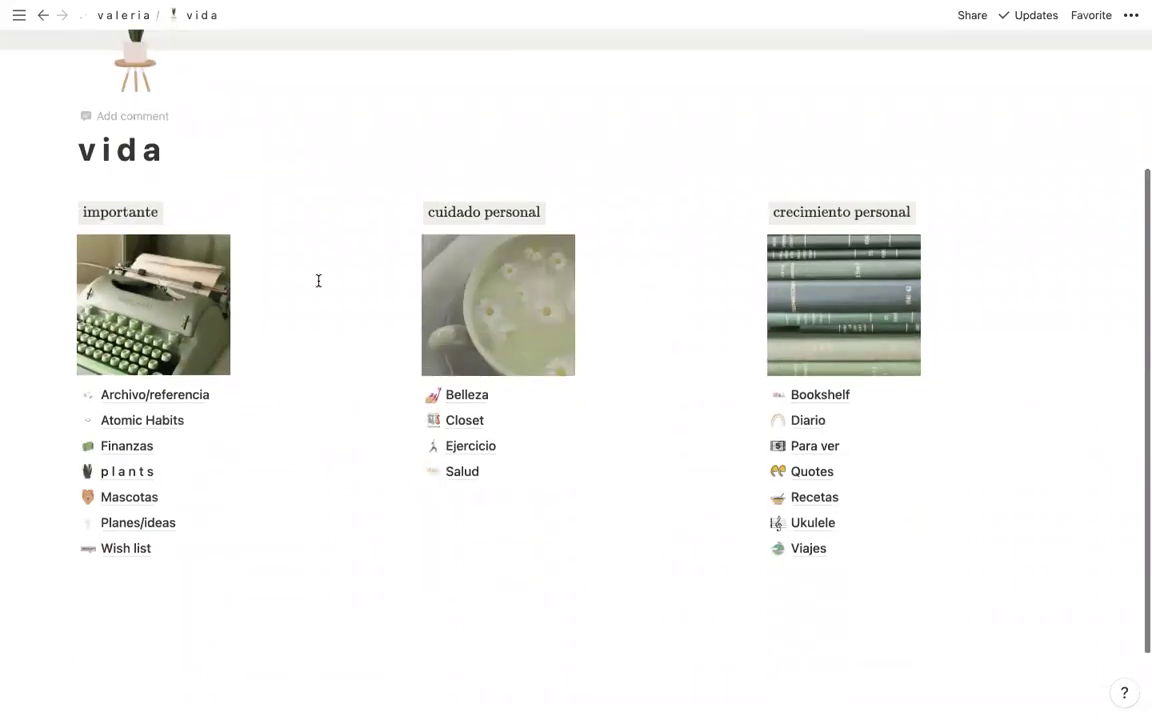
Step: Go back to the home page, look over its sections and open the "academia" page
{"action": "left_click", "coordinate": [114, 15]}
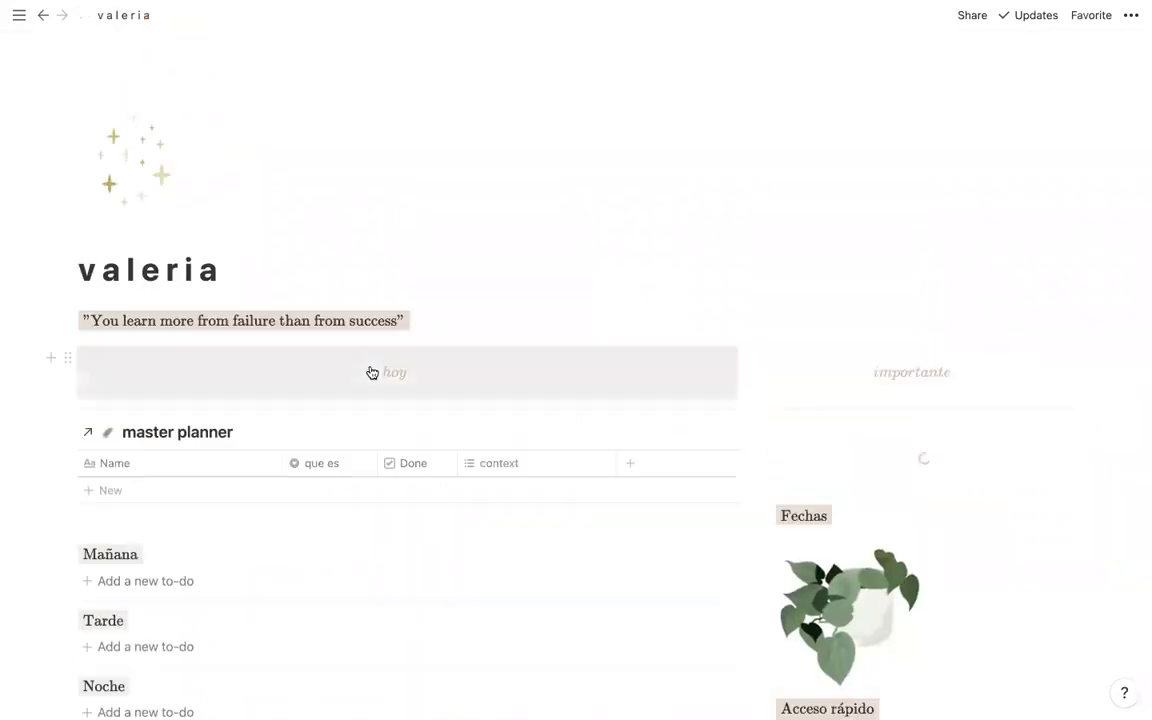
{"action": "scroll", "coordinate": [251, 414], "scroll_direction": "down", "scroll_amount": 5}
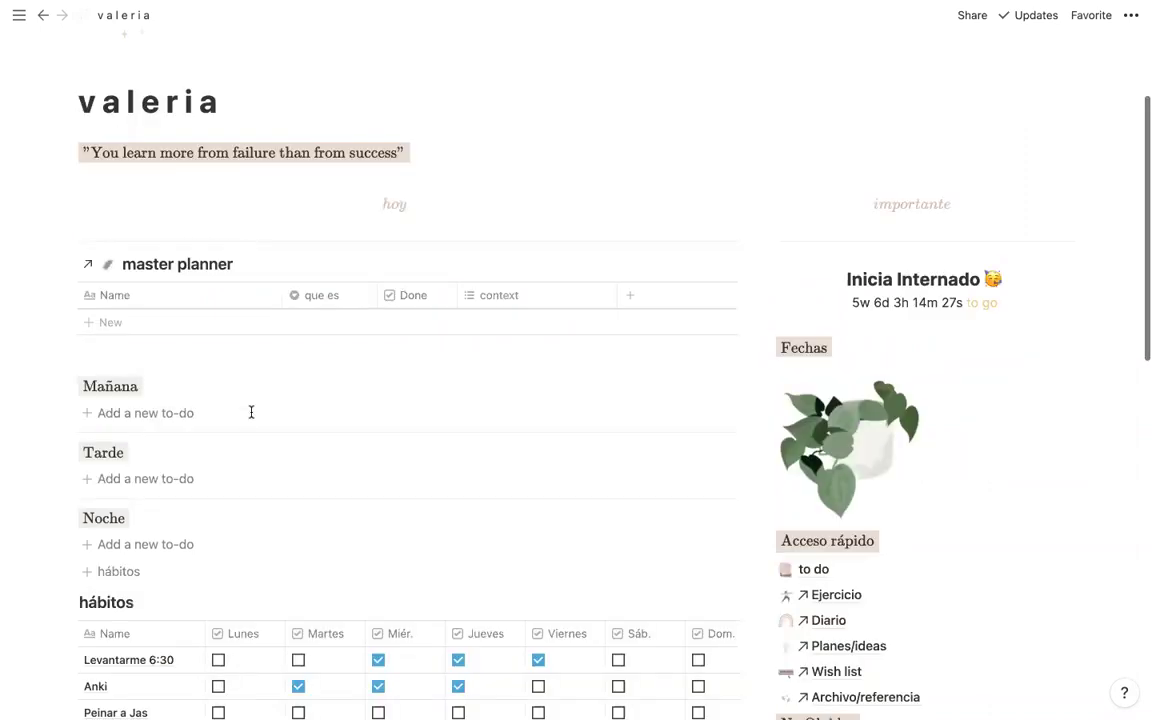
{"action": "scroll", "coordinate": [902, 250], "scroll_direction": "up", "scroll_amount": 2}
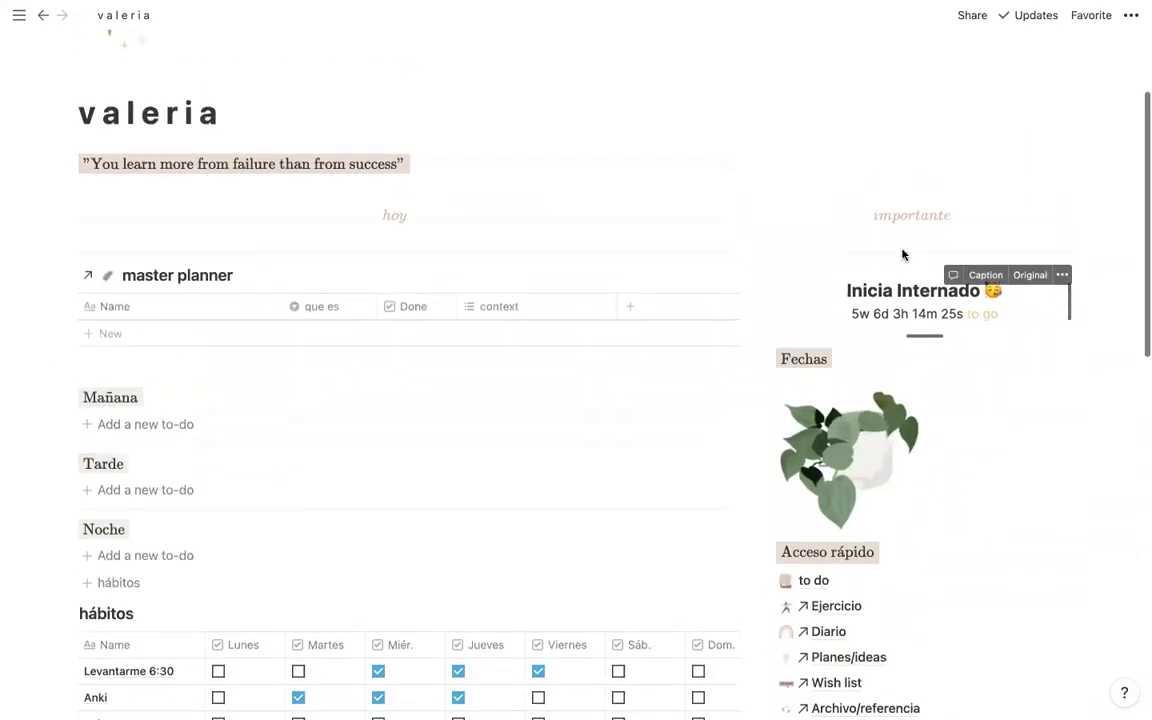
{"action": "scroll", "coordinate": [902, 254], "scroll_direction": "down", "scroll_amount": 15}
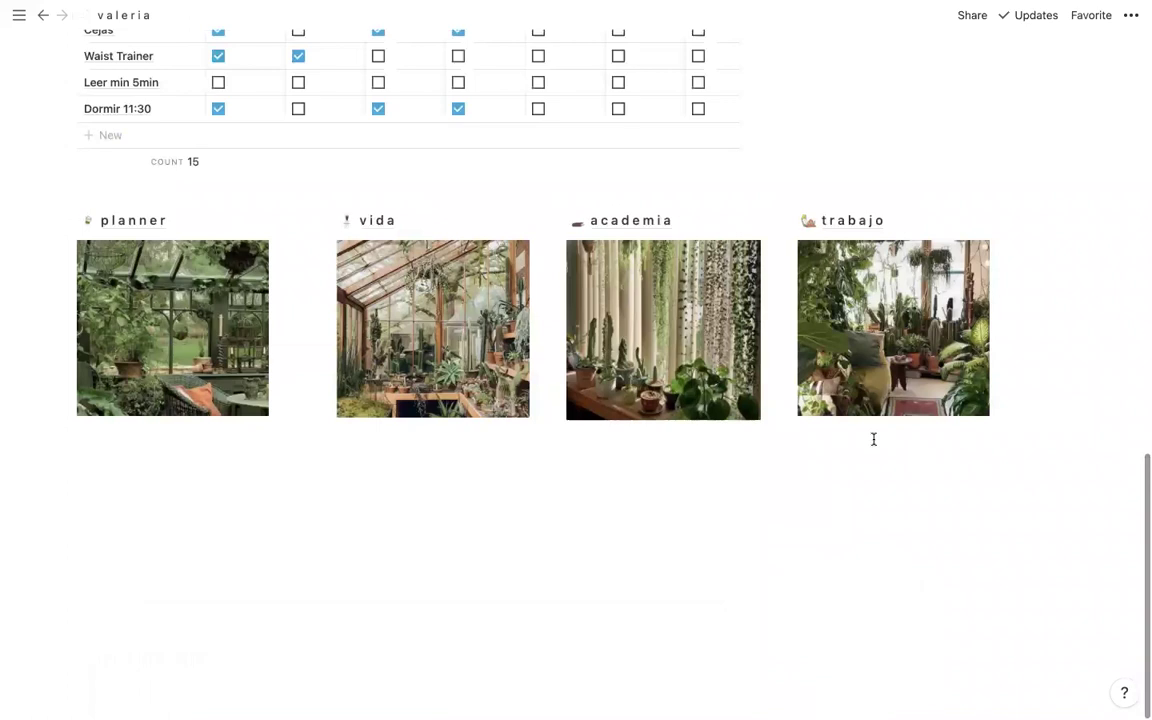
{"action": "left_click", "coordinate": [640, 221]}
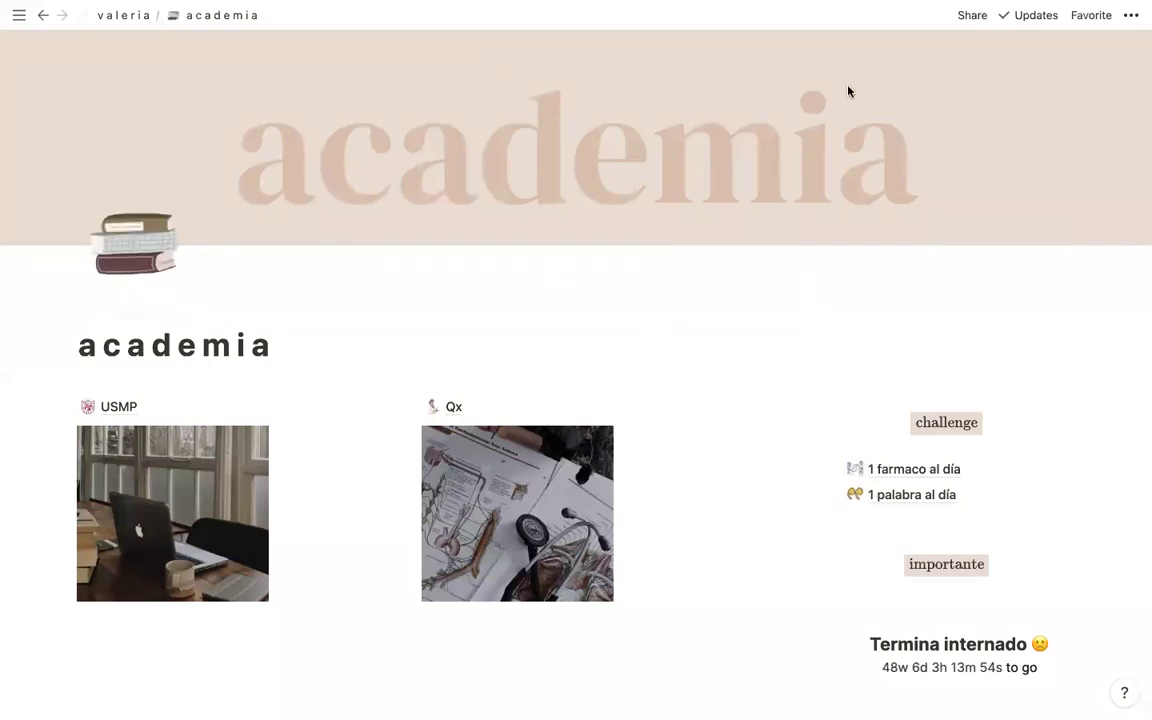
Step: Return to the planner page through the home page and view the master planner's March 2021 calendar
{"action": "left_click", "coordinate": [128, 16]}
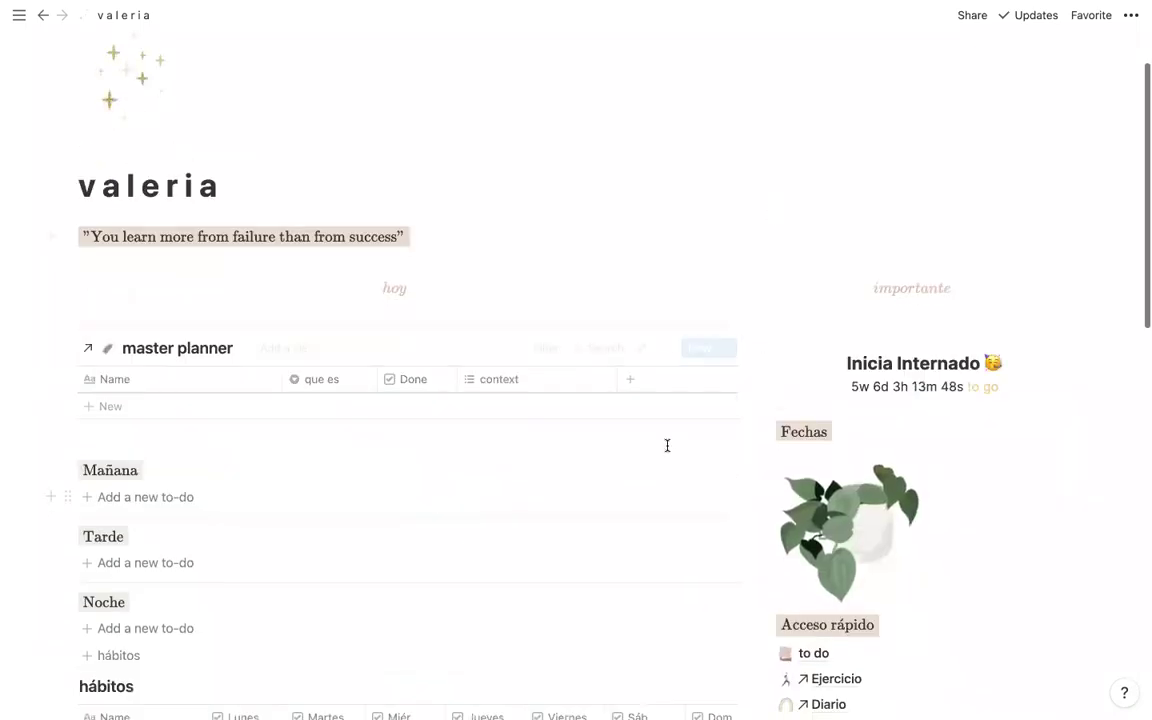
{"action": "scroll", "coordinate": [625, 453], "scroll_direction": "down", "scroll_amount": 10}
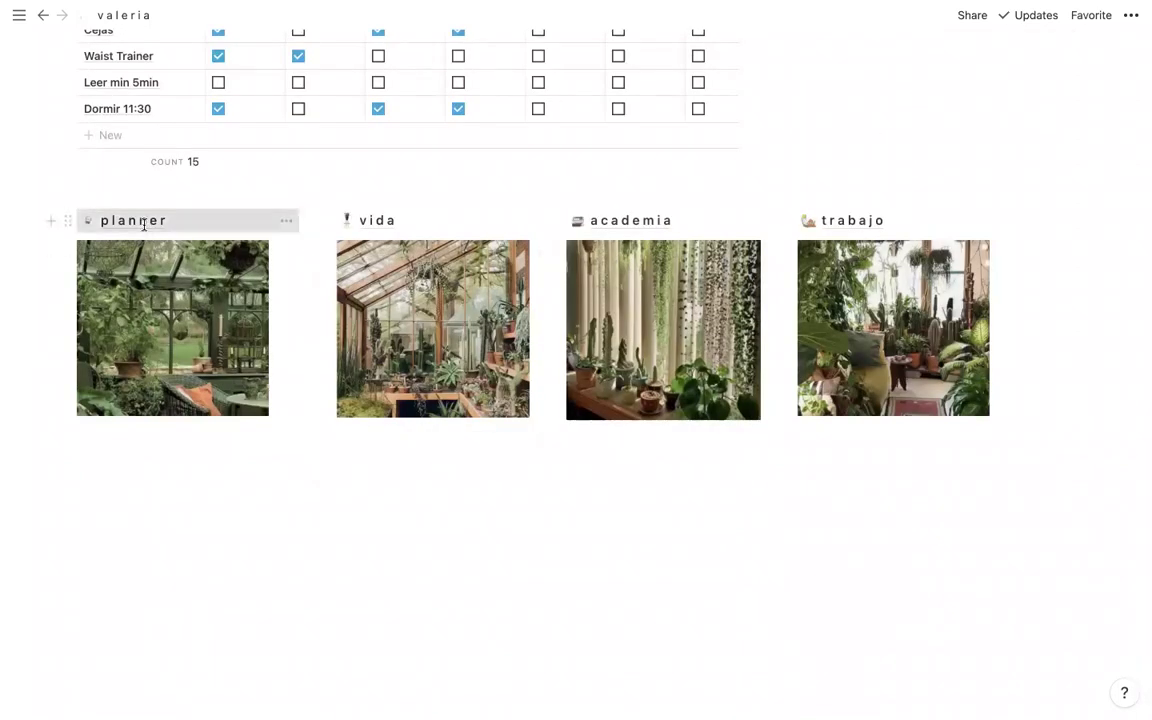
{"action": "left_click", "coordinate": [150, 222]}
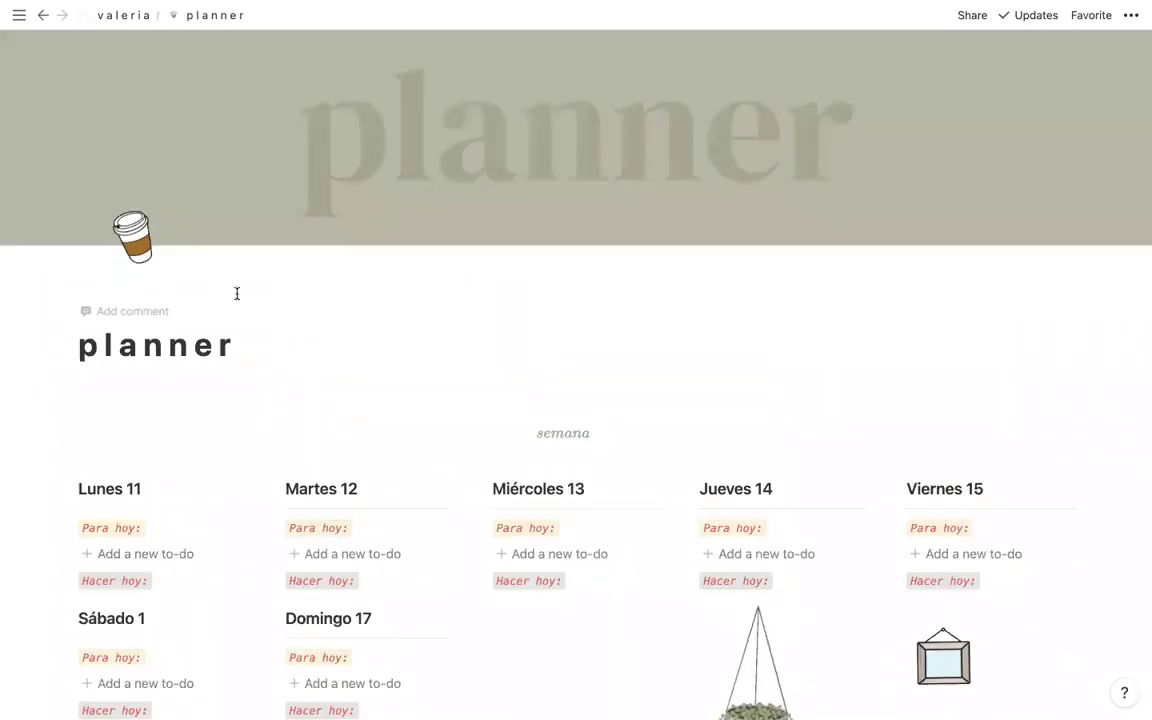
{"action": "scroll", "coordinate": [237, 293], "scroll_direction": "down", "scroll_amount": 5}
{"action": "scroll", "coordinate": [470, 481], "scroll_direction": "down", "scroll_amount": 5}
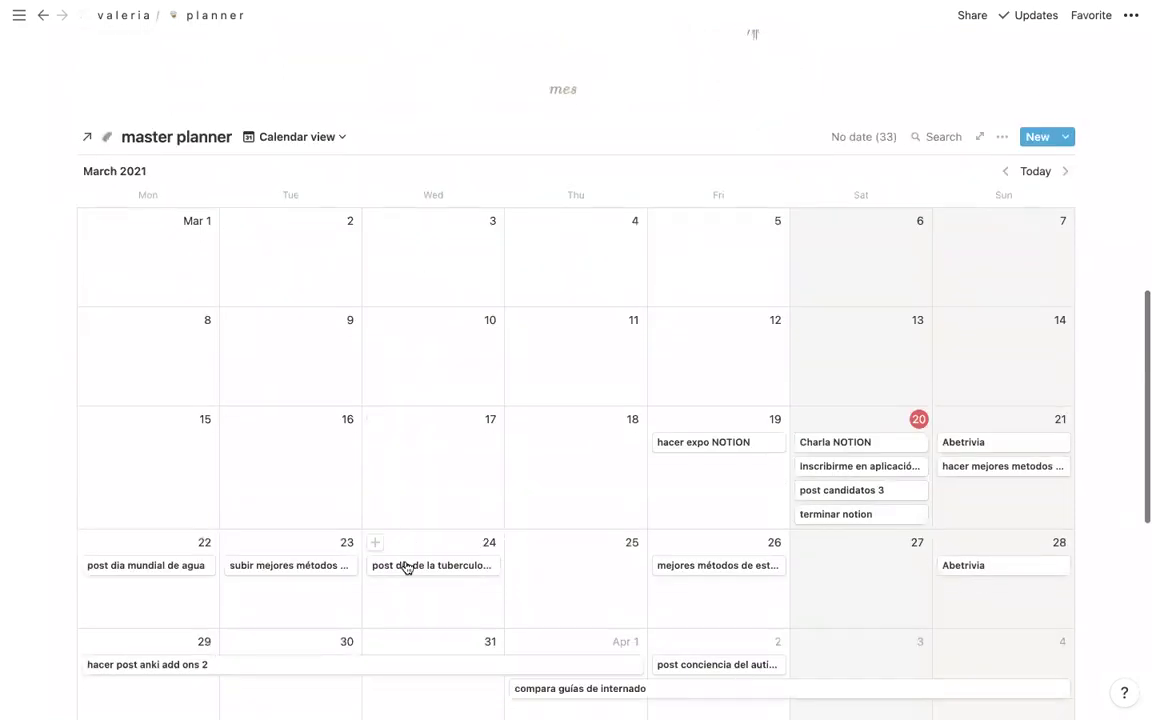
{"action": "scroll", "coordinate": [406, 566], "scroll_direction": "down", "scroll_amount": 2}
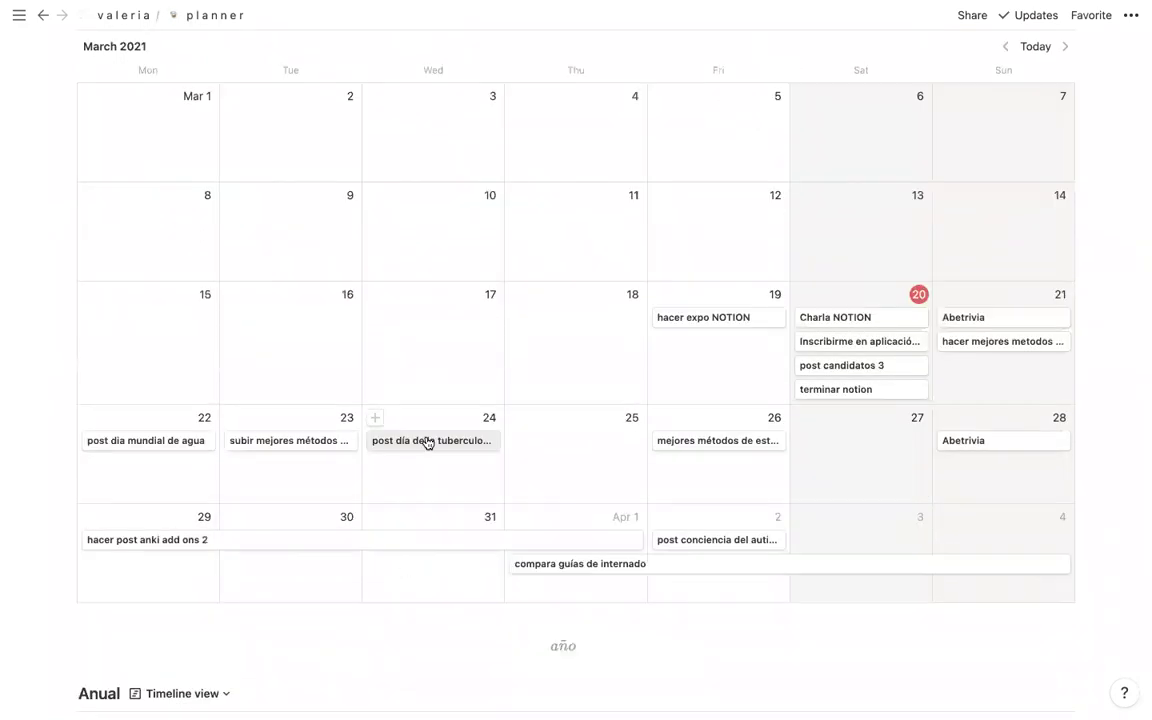
Step: Open the "post día de la tuberculosis" calendar entry, try an end date on its "due to" property, remove it and close the entry
{"action": "left_click", "coordinate": [427, 443]}
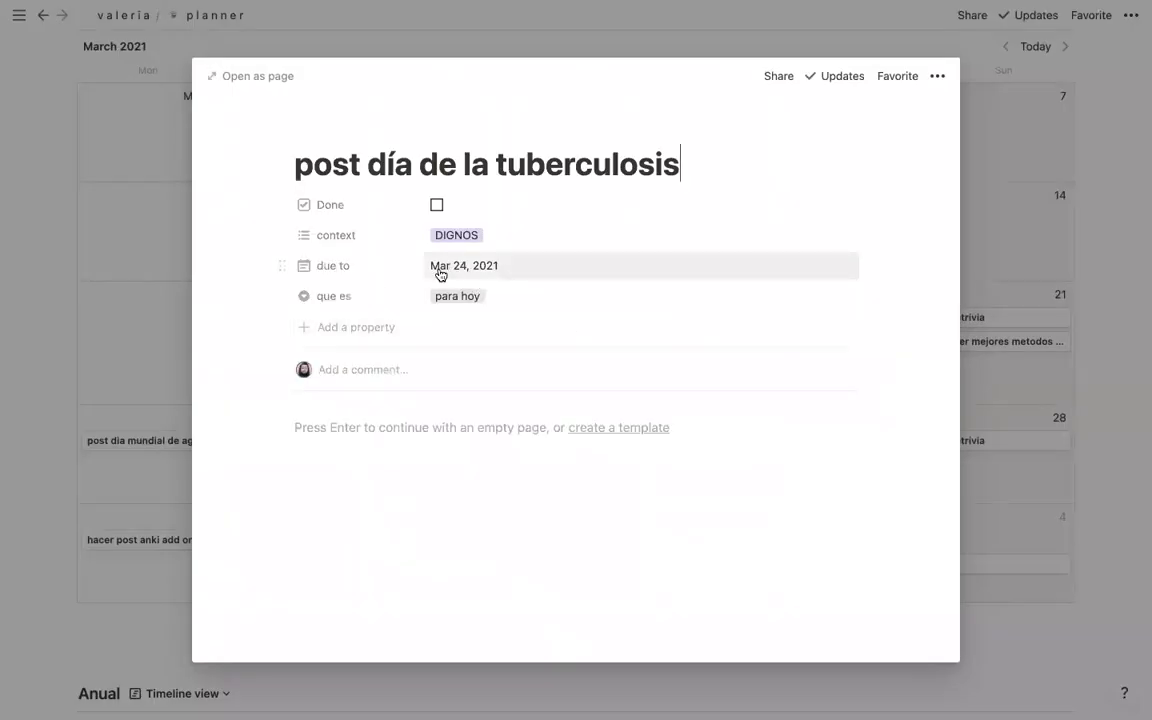
{"action": "left_click", "coordinate": [488, 266]}
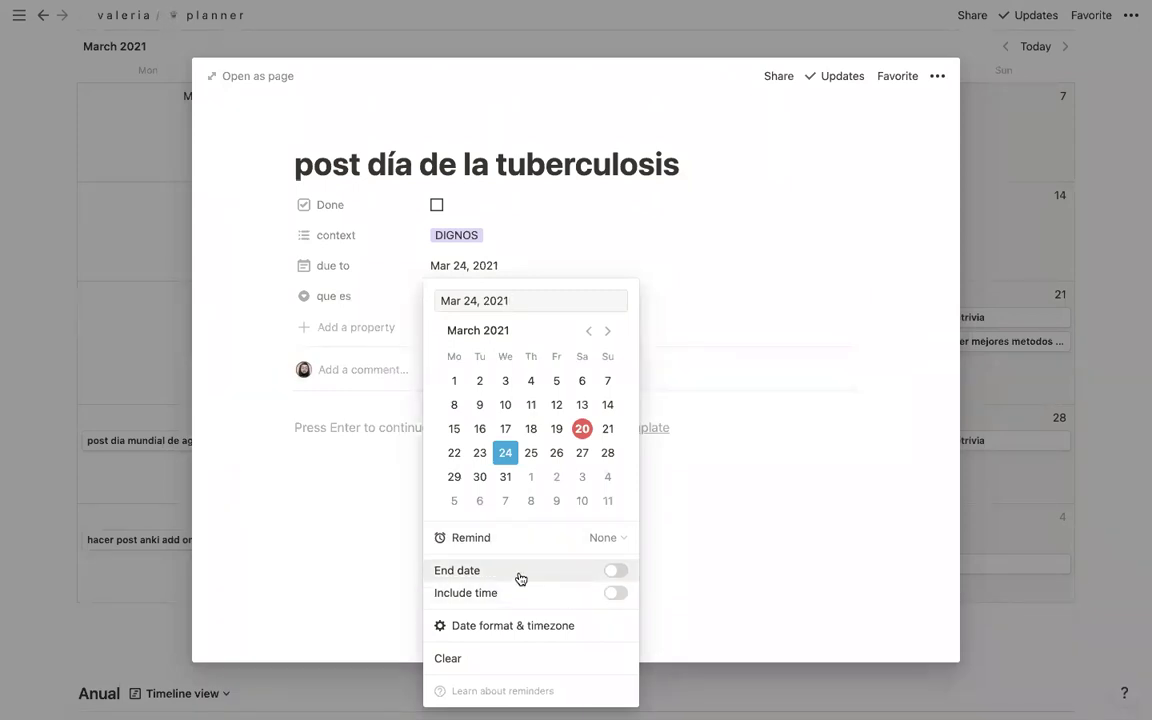
{"action": "left_click", "coordinate": [615, 570]}
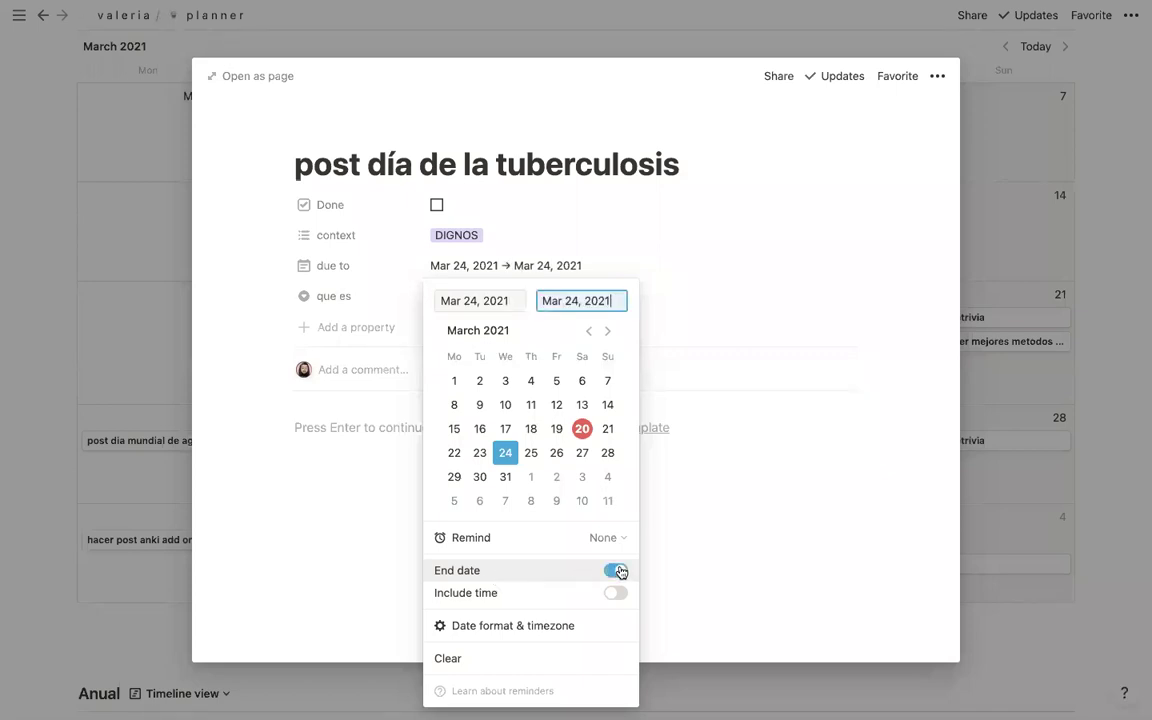
{"action": "left_click", "coordinate": [615, 570]}
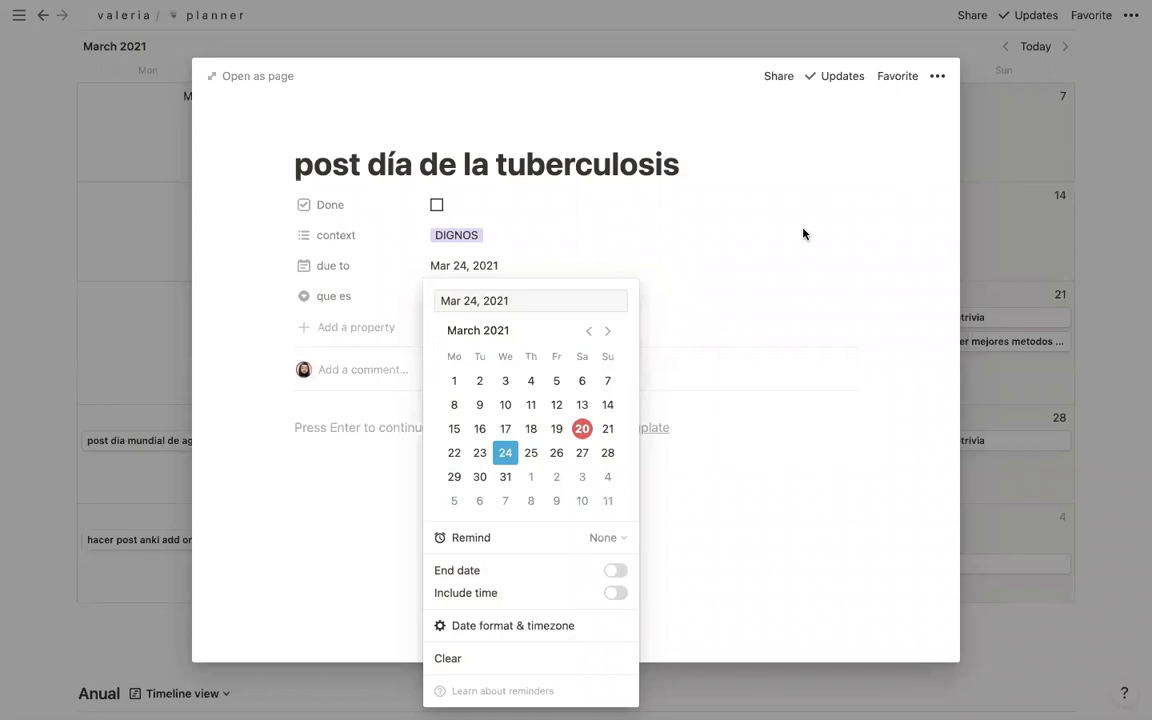
{"action": "left_click", "coordinate": [787, 42]}
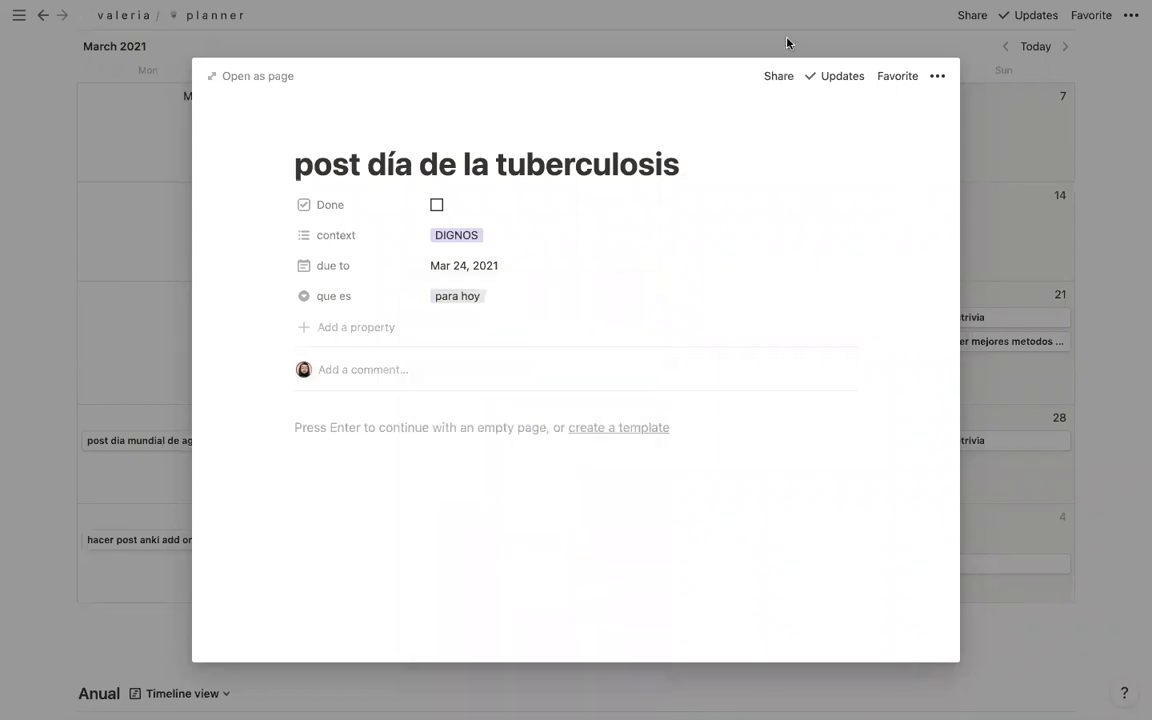
{"action": "left_click", "coordinate": [787, 39]}
Step: Open the planner page's options to view the style, page and export settings
{"action": "scroll", "coordinate": [944, 440], "scroll_direction": "up", "scroll_amount": 2}
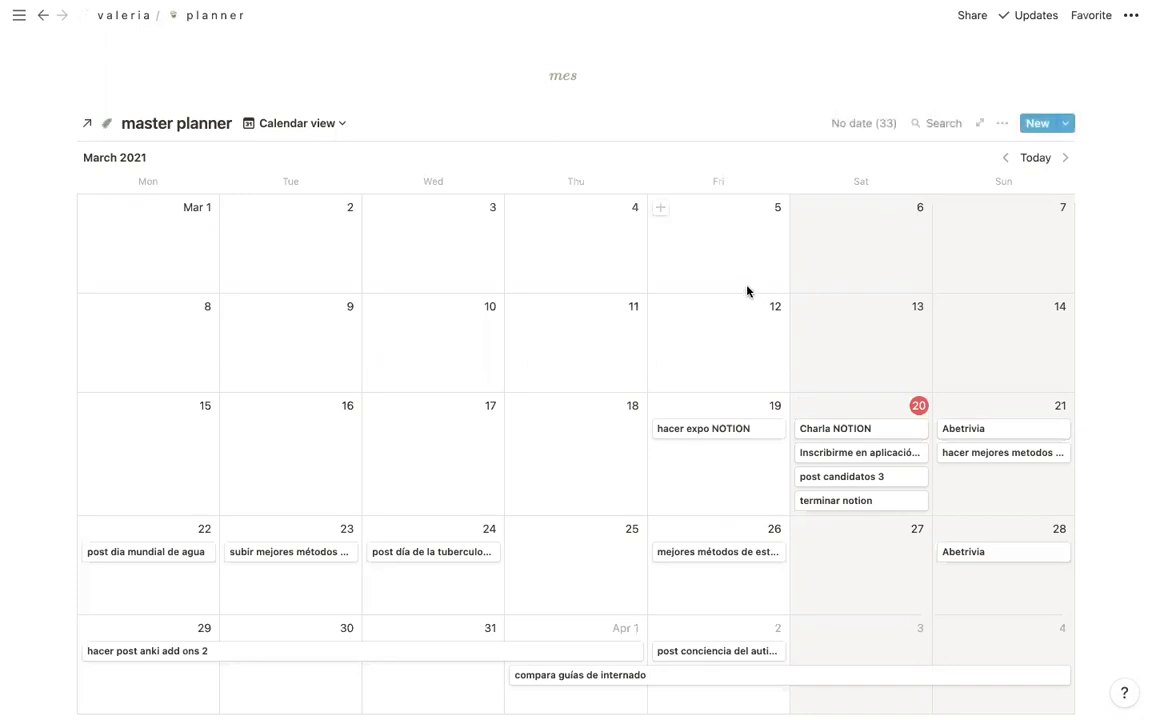
{"action": "left_click", "coordinate": [772, 90]}
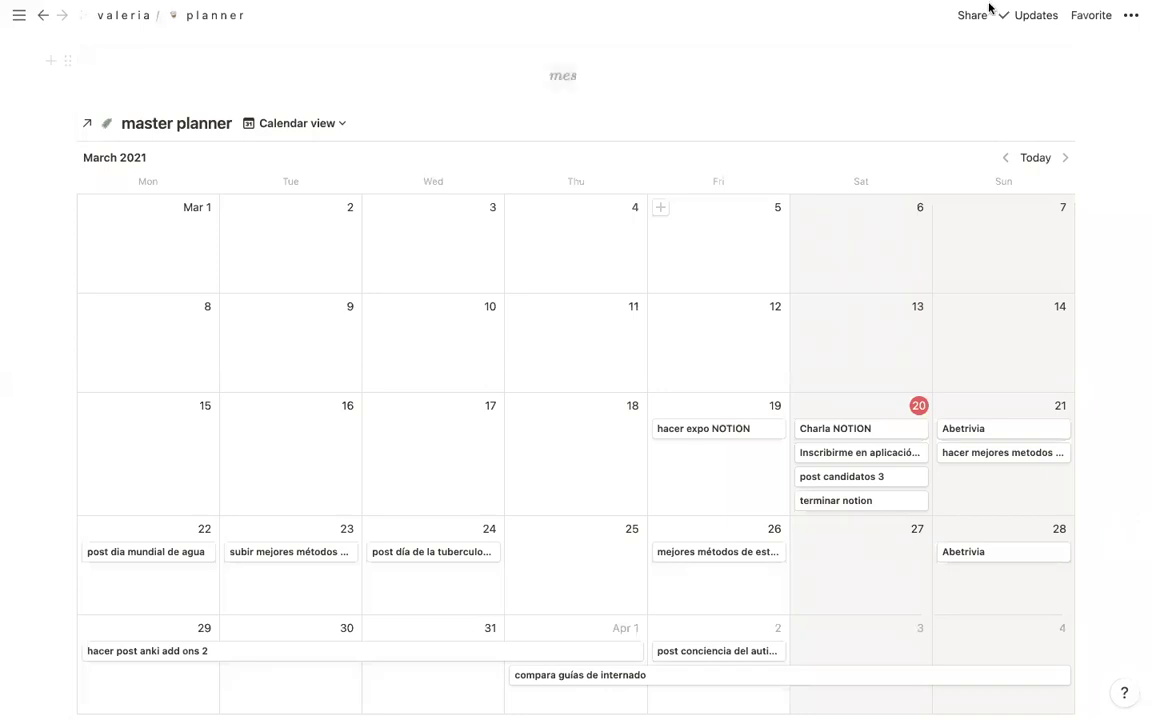
{"action": "mouse_move", "coordinate": [777, 18]}
{"action": "left_click", "coordinate": [1129, 15]}
{"action": "left_click", "coordinate": [933, 93]}
{"action": "left_click", "coordinate": [1130, 16]}
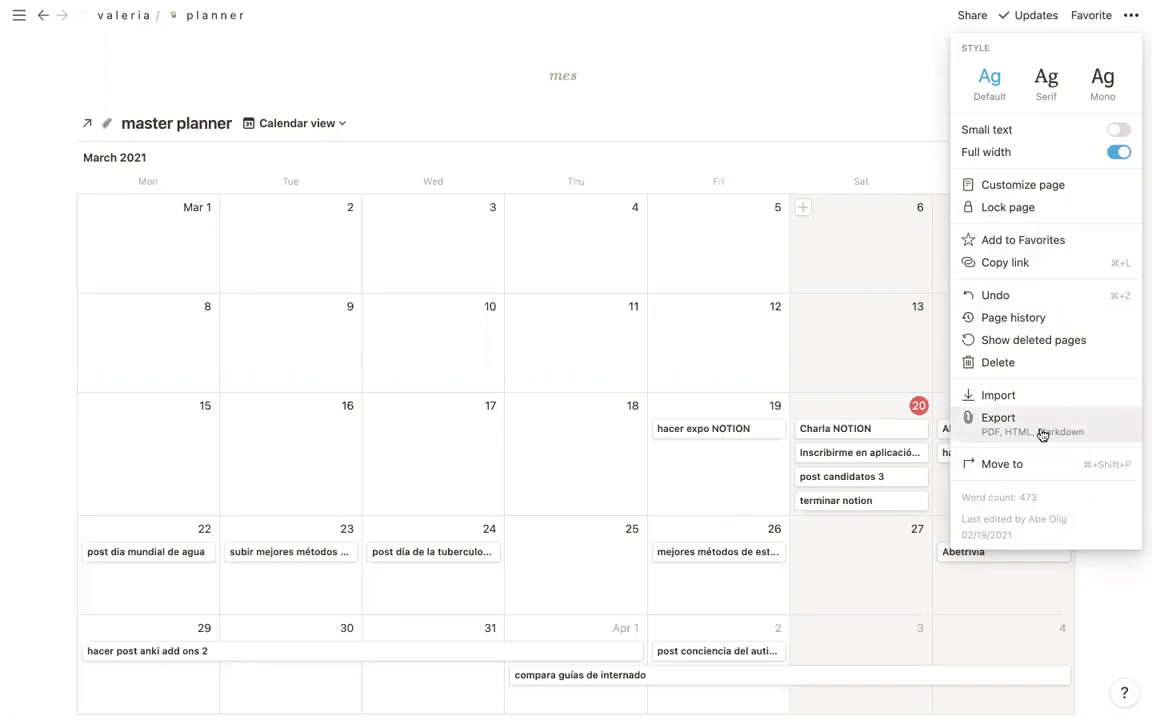
Step: Close the page options, switch to the other workspace where the ENAM page is shared, and hide the sidebar
{"action": "left_click", "coordinate": [1130, 28]}
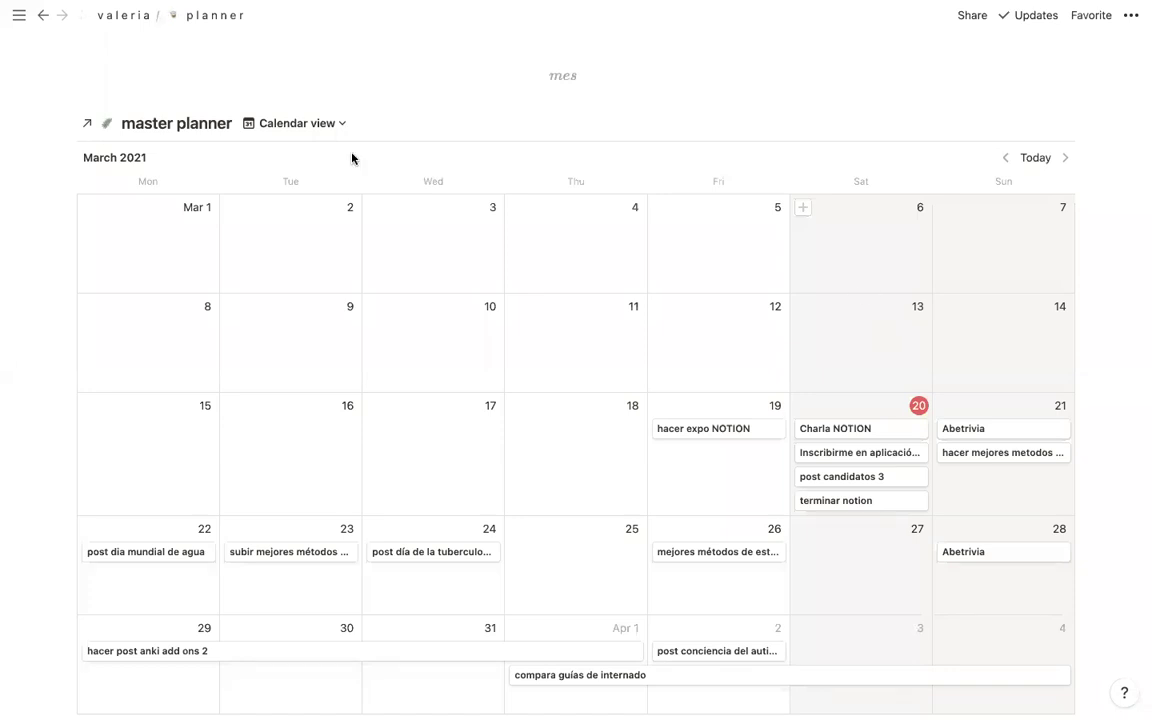
{"action": "left_click", "coordinate": [19, 22]}
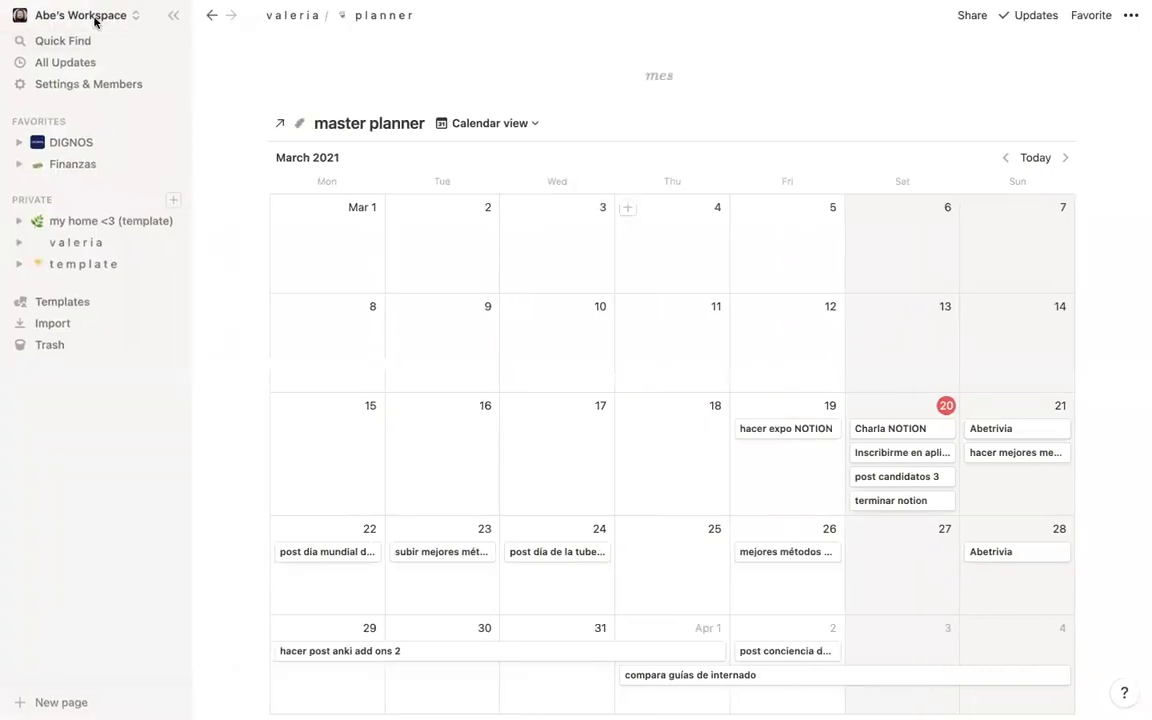
{"action": "left_click", "coordinate": [128, 18]}
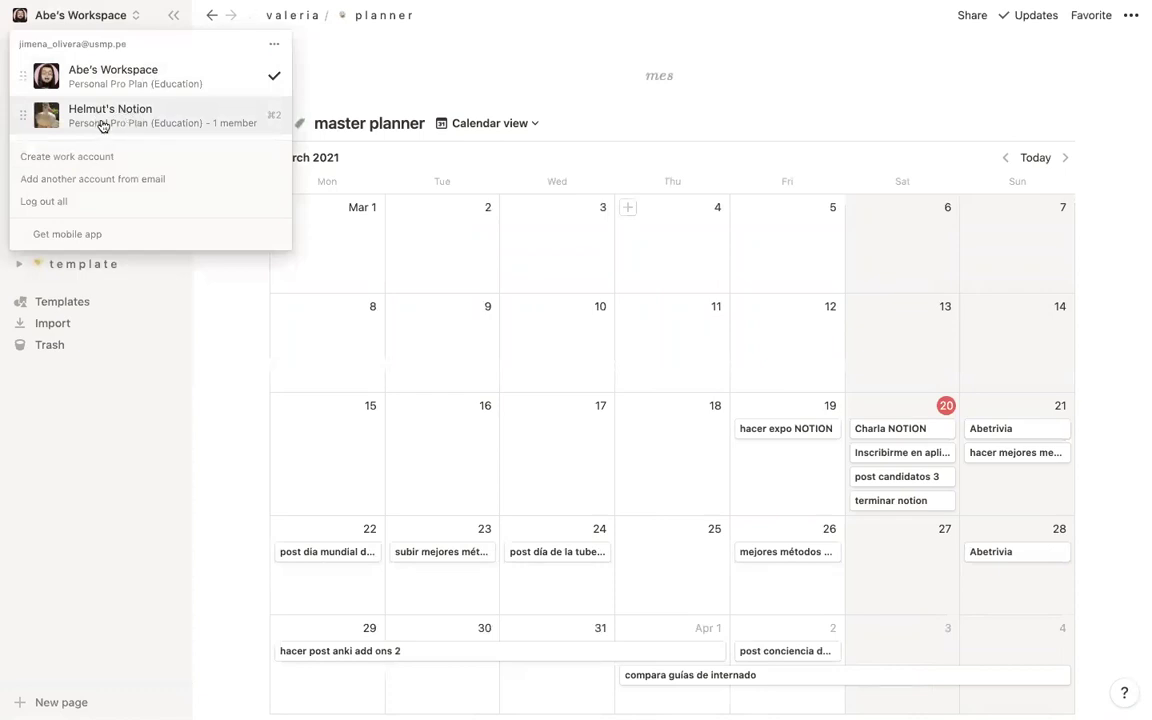
{"action": "left_click", "coordinate": [226, 114]}
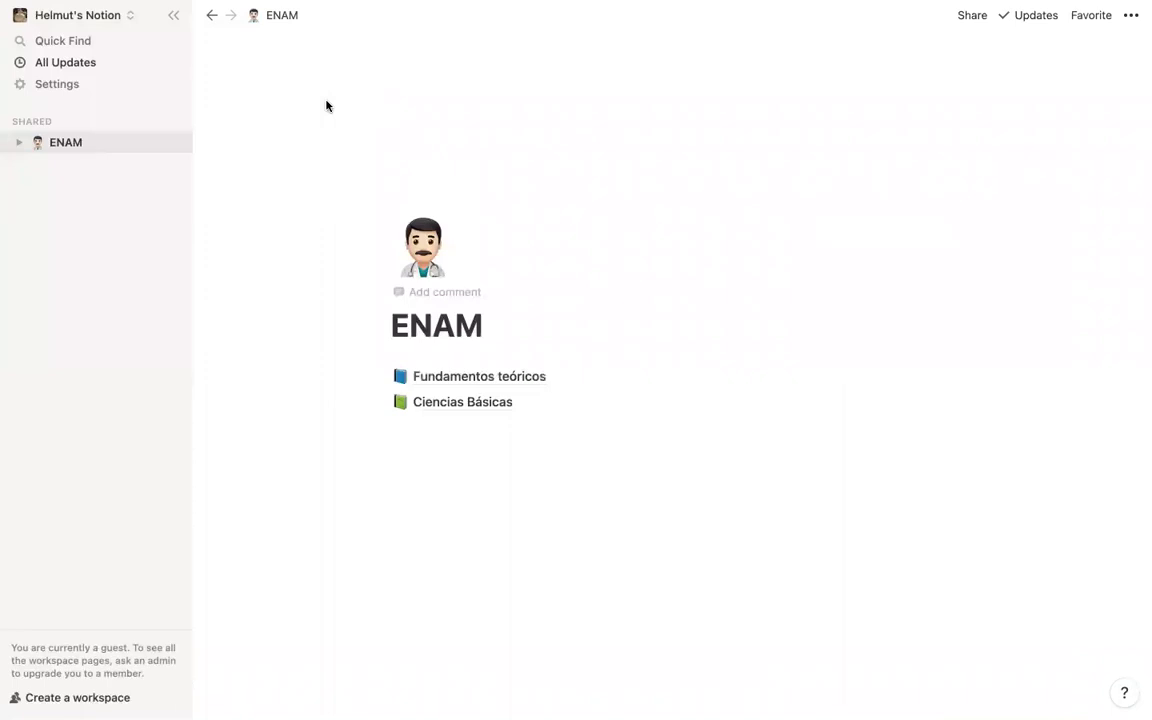
{"action": "left_click", "coordinate": [173, 15]}
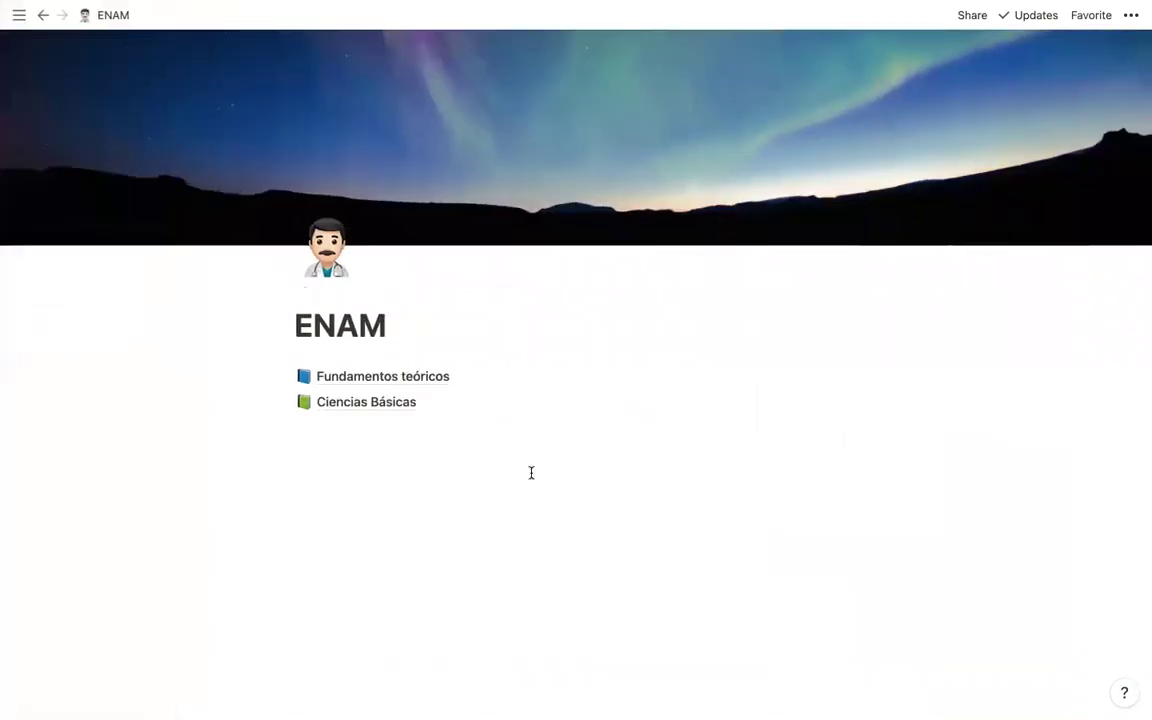
Step: Review the ENAM page's sharing settings, including its list of guests and their access levels, and close them
{"action": "left_click", "coordinate": [1130, 16]}
{"action": "left_click", "coordinate": [972, 16]}
{"action": "left_click", "coordinate": [972, 16]}
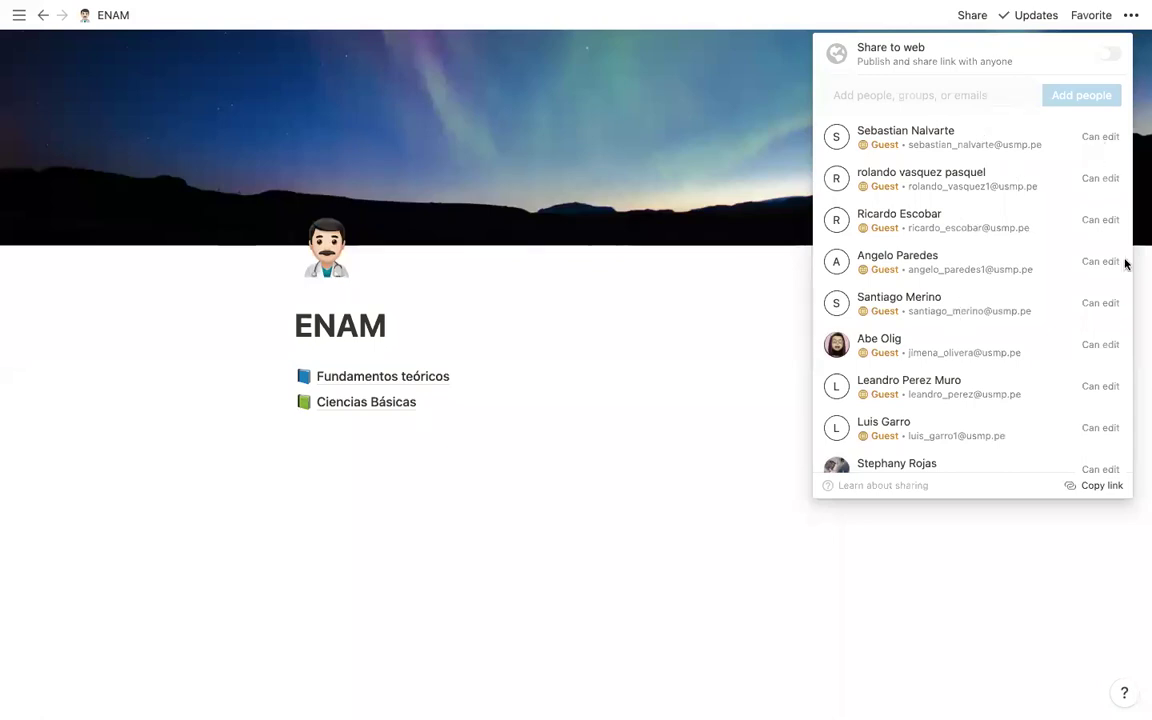
{"action": "scroll", "coordinate": [1070, 357], "scroll_direction": "down", "scroll_amount": 3}
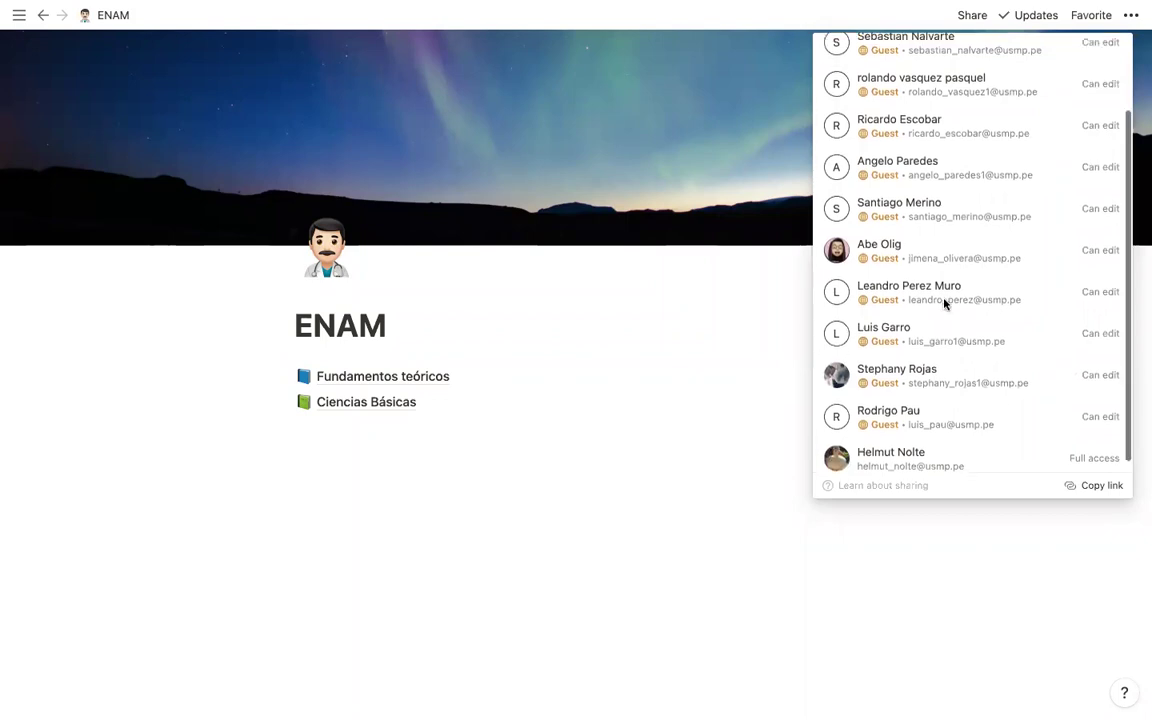
{"action": "scroll", "coordinate": [944, 304], "scroll_direction": "up", "scroll_amount": 3}
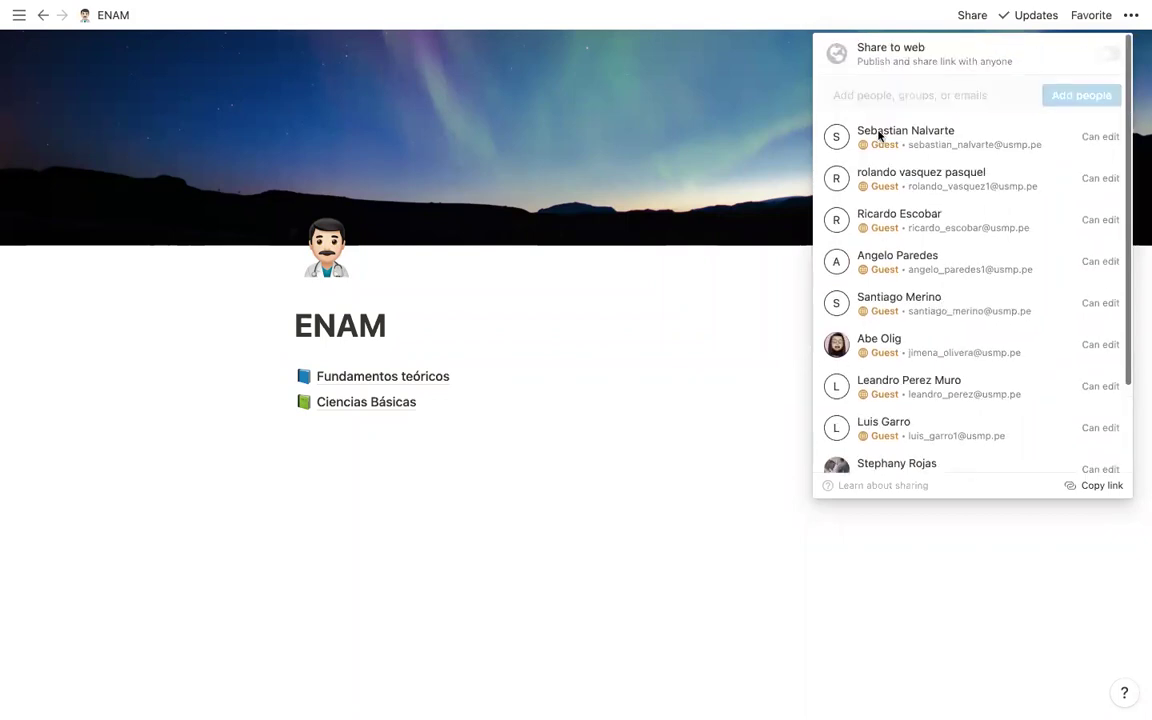
{"action": "left_click", "coordinate": [968, 16]}
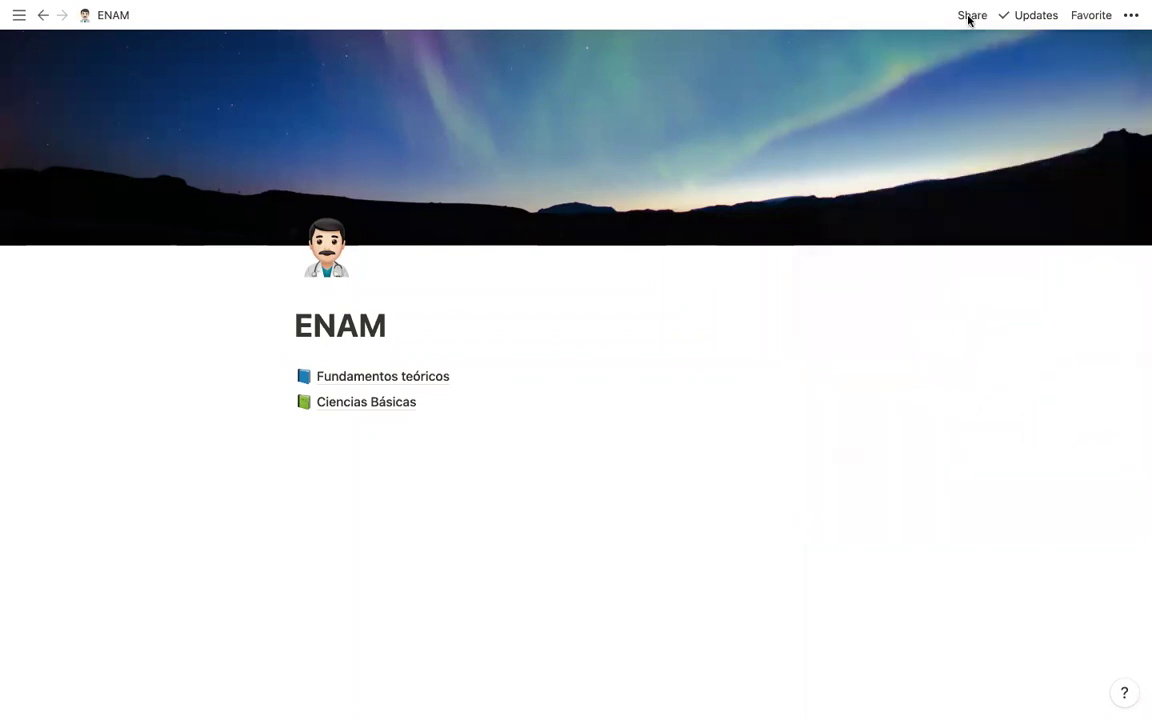
{"action": "left_click", "coordinate": [967, 15]}
{"action": "left_click", "coordinate": [728, 176]}
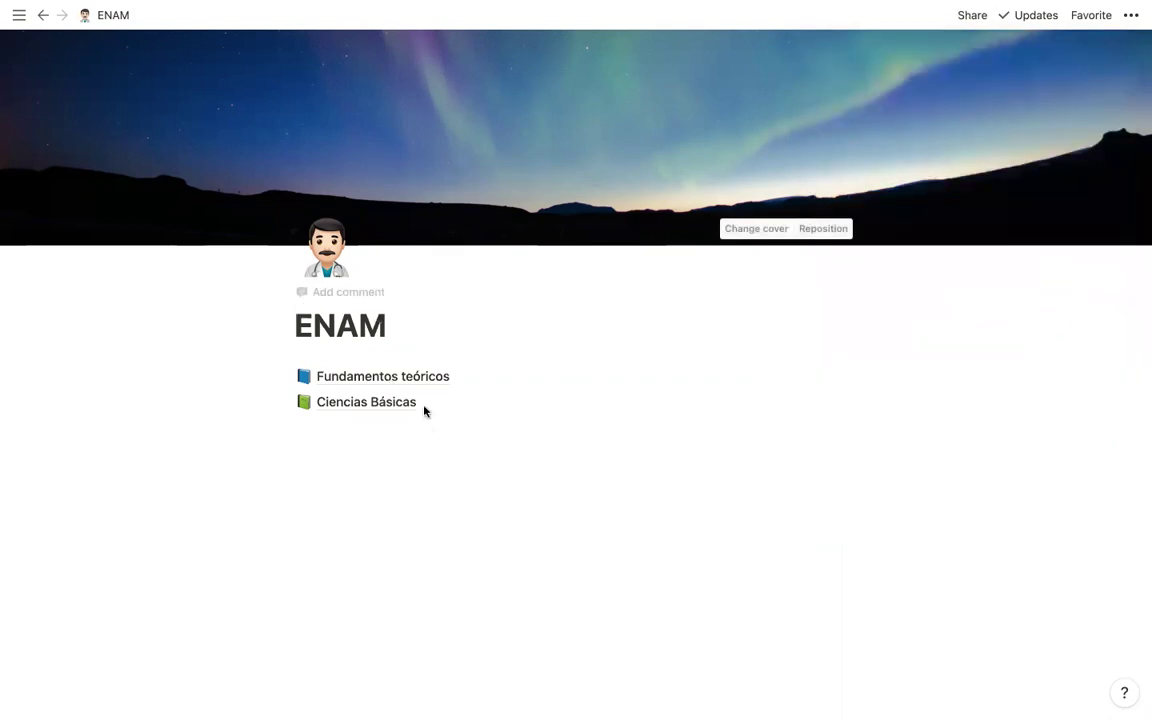
Step: Open the "Fundamentos teóricos" page, view its "Gineco-obstetricia" subpage and return to "Fundamentos teóricos"
{"action": "left_click", "coordinate": [437, 376]}
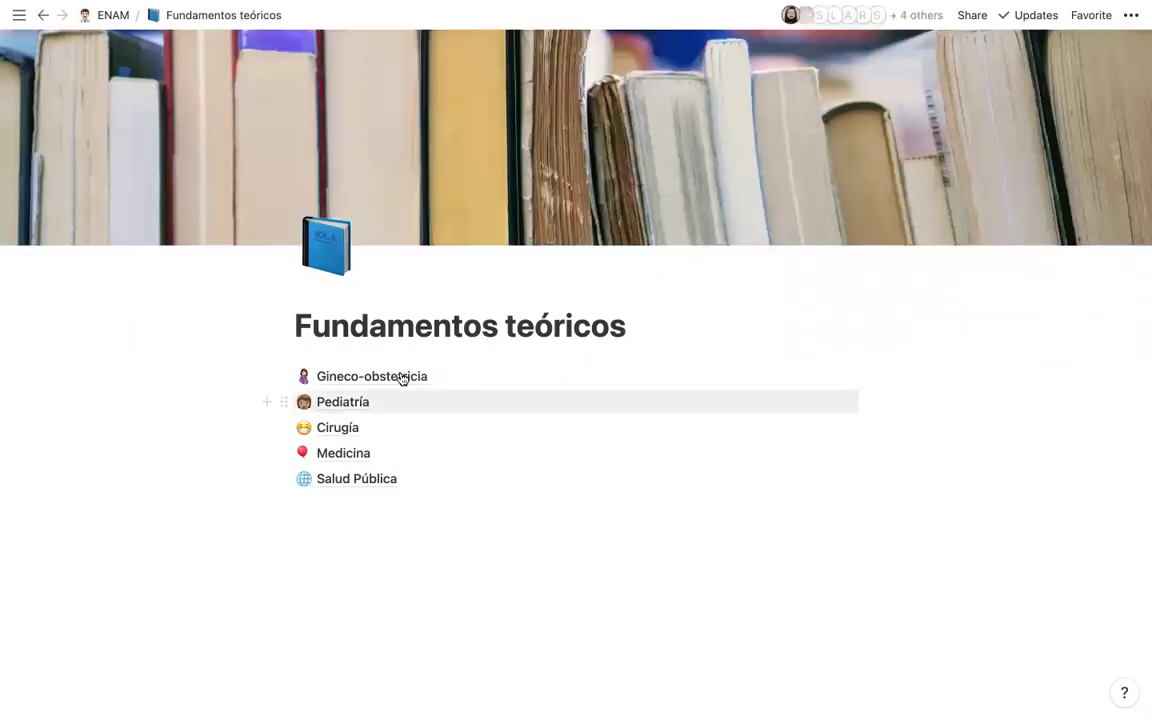
{"action": "left_click", "coordinate": [399, 376]}
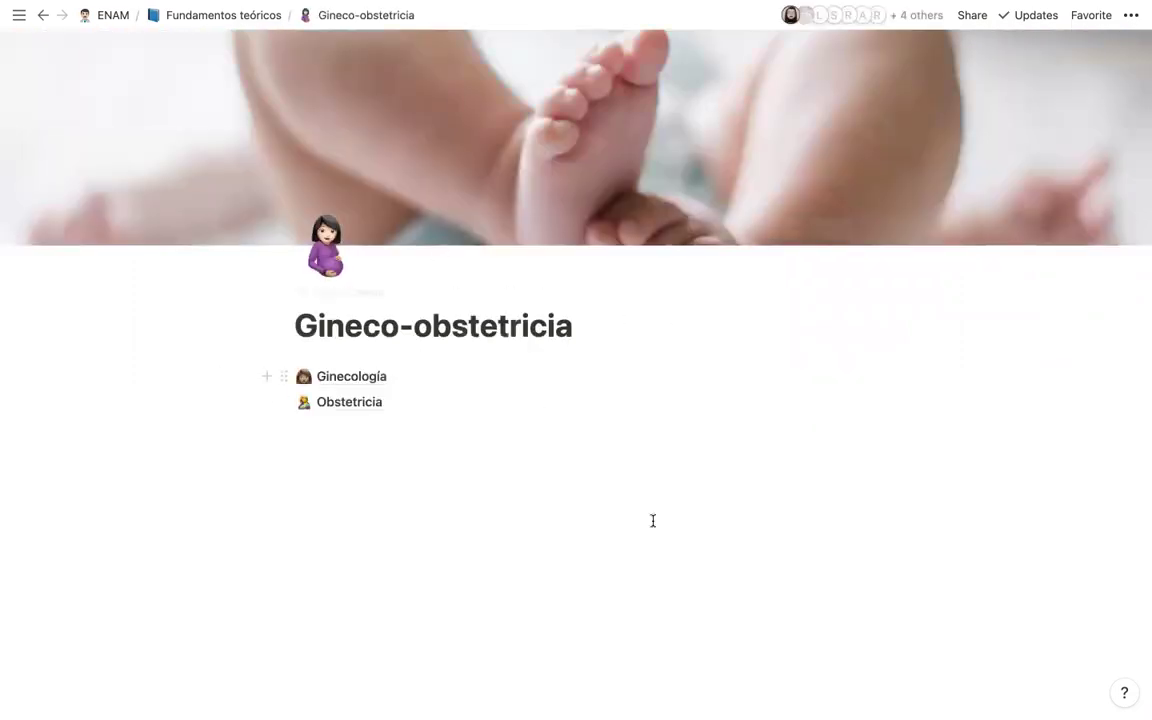
{"action": "mouse_move", "coordinate": [102, 211]}
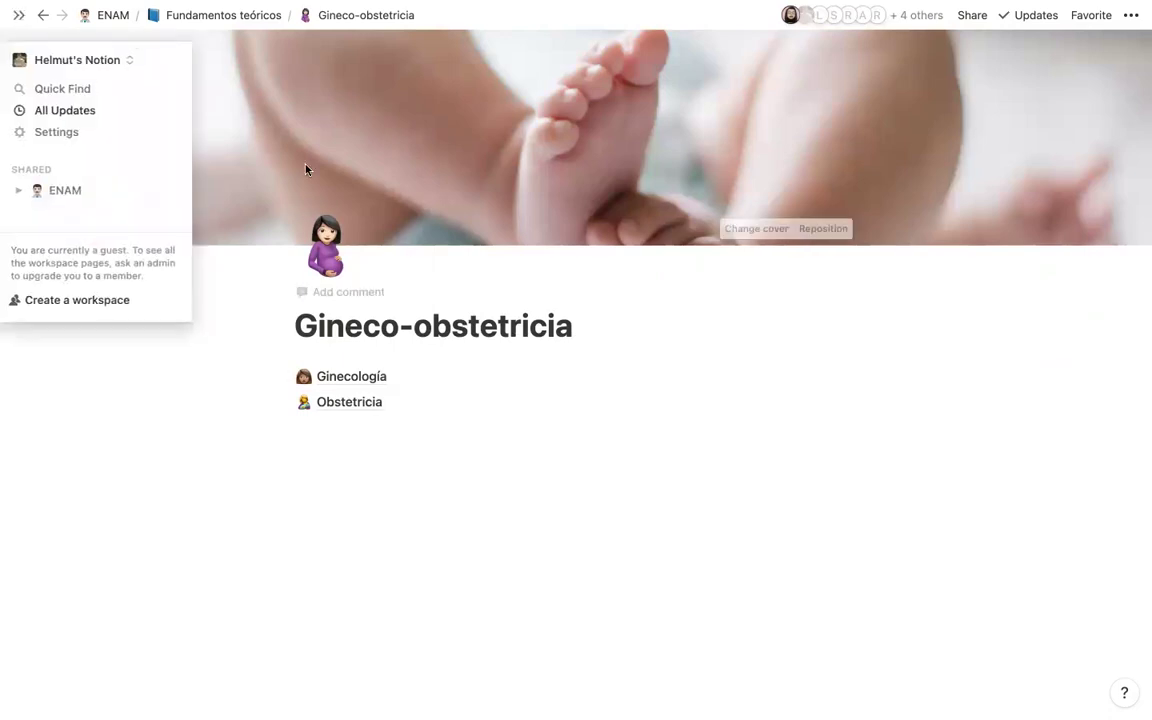
{"action": "left_click", "coordinate": [224, 16]}
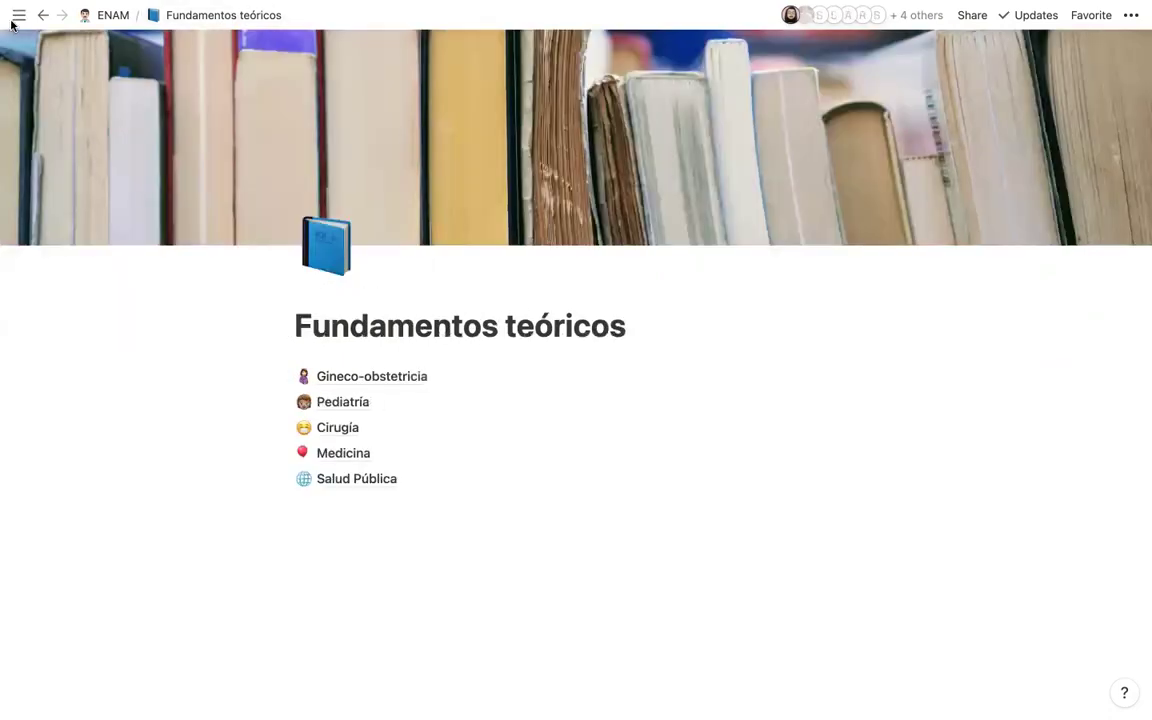
Step: Switch back to the personal workspace, open its private home page and hide the sidebar
{"action": "left_click", "coordinate": [18, 16]}
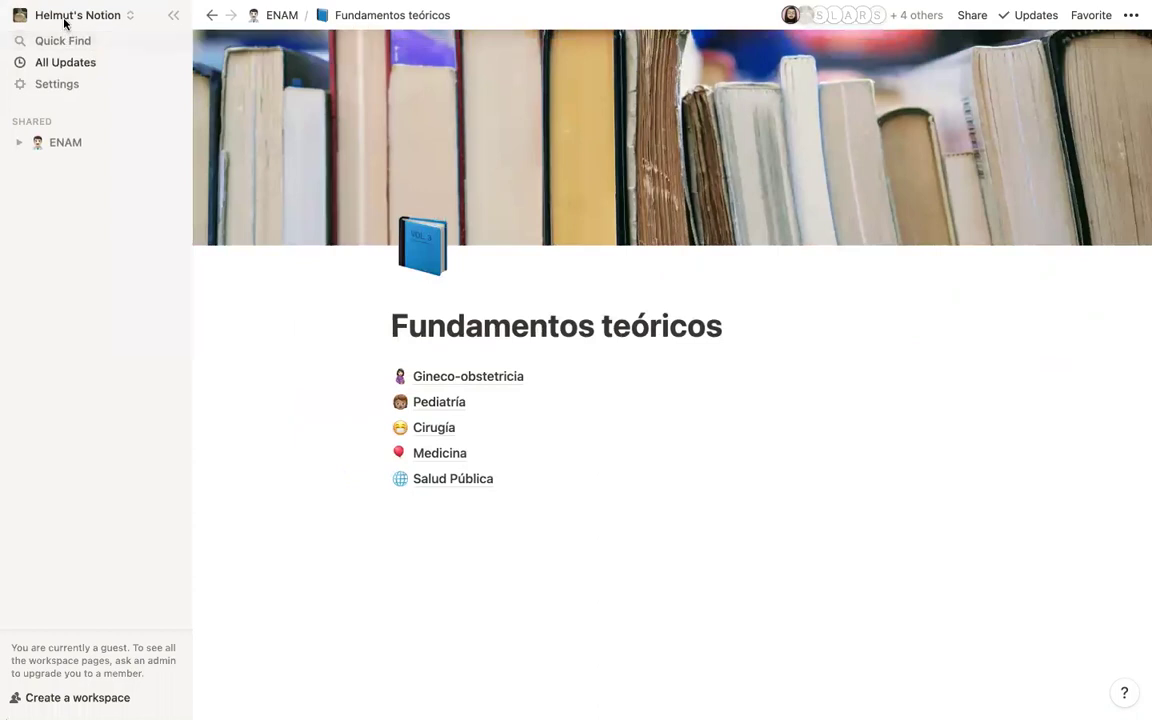
{"action": "left_click", "coordinate": [67, 18]}
{"action": "left_click", "coordinate": [80, 72]}
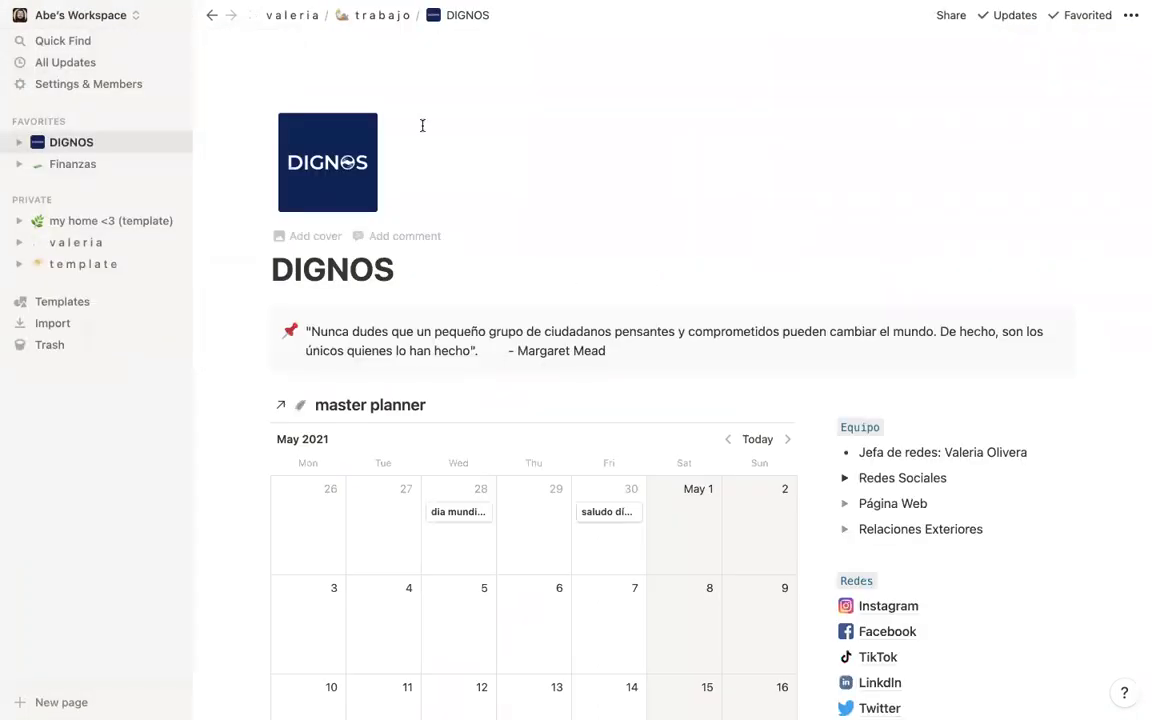
{"action": "left_click", "coordinate": [98, 250]}
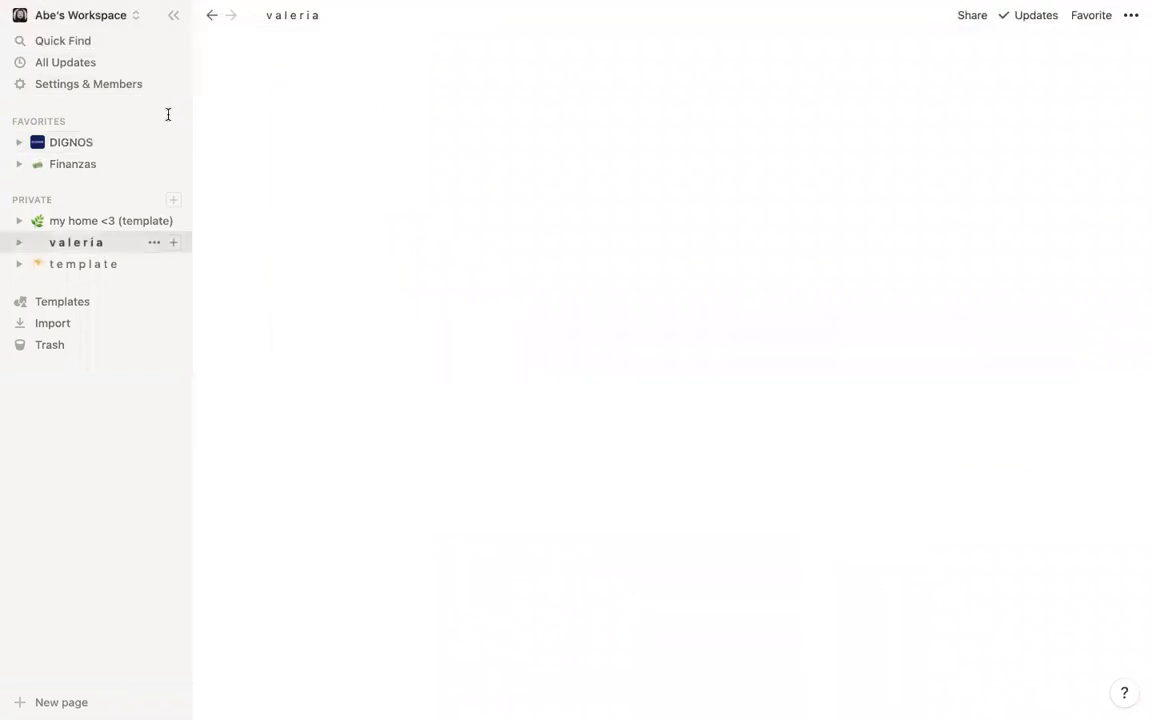
{"action": "left_click", "coordinate": [172, 15]}
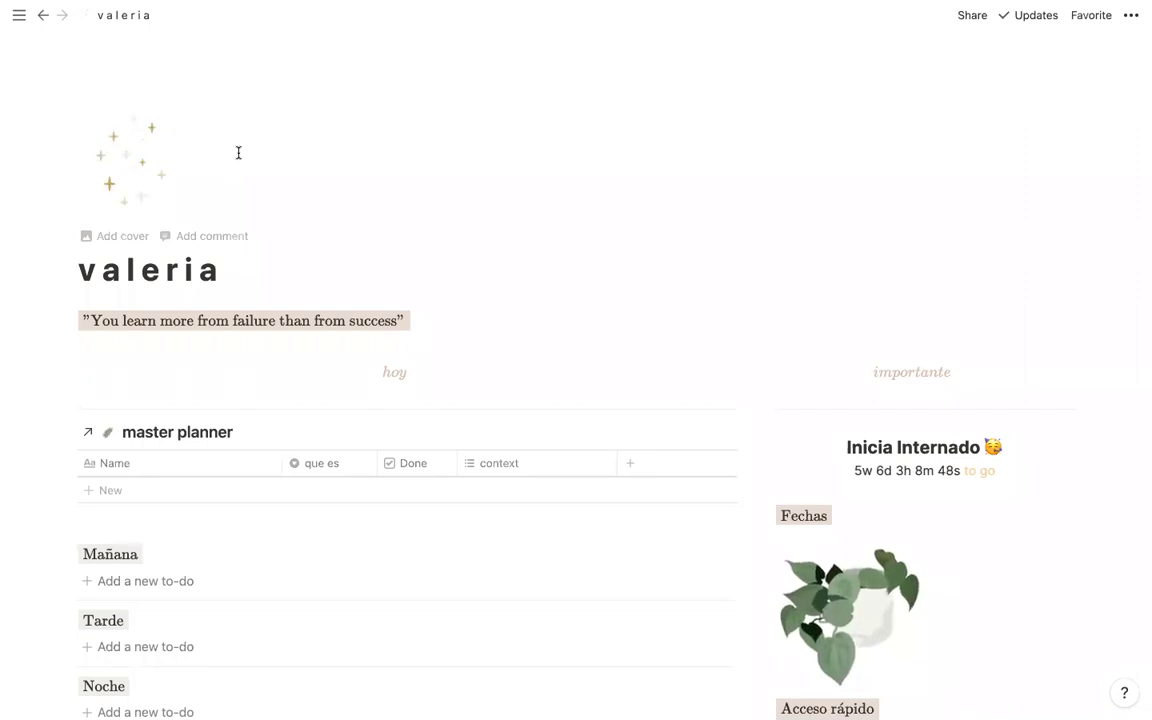
Step: Look over the home page's daily planner sections and view the types offered for a new view of the "hábitos" table
{"action": "scroll", "coordinate": [211, 152], "scroll_direction": "down", "scroll_amount": 5}
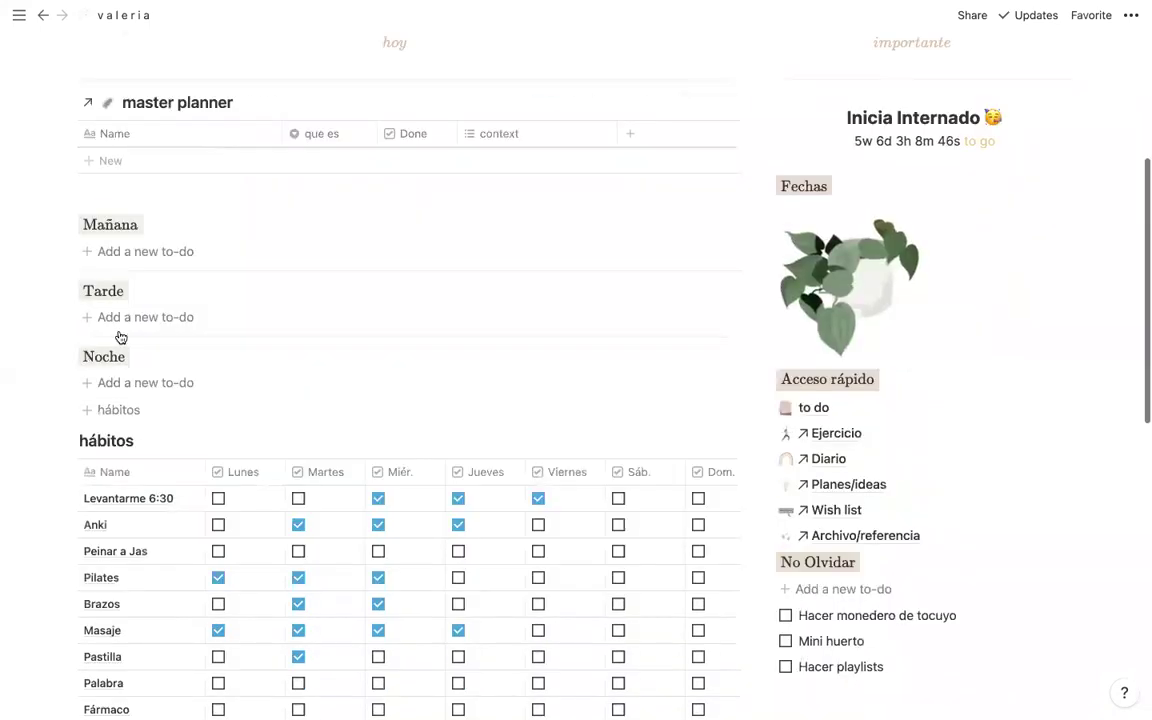
{"action": "scroll", "coordinate": [290, 378], "scroll_direction": "down", "scroll_amount": 2}
{"action": "scroll", "coordinate": [290, 378], "scroll_direction": "up", "scroll_amount": 1}
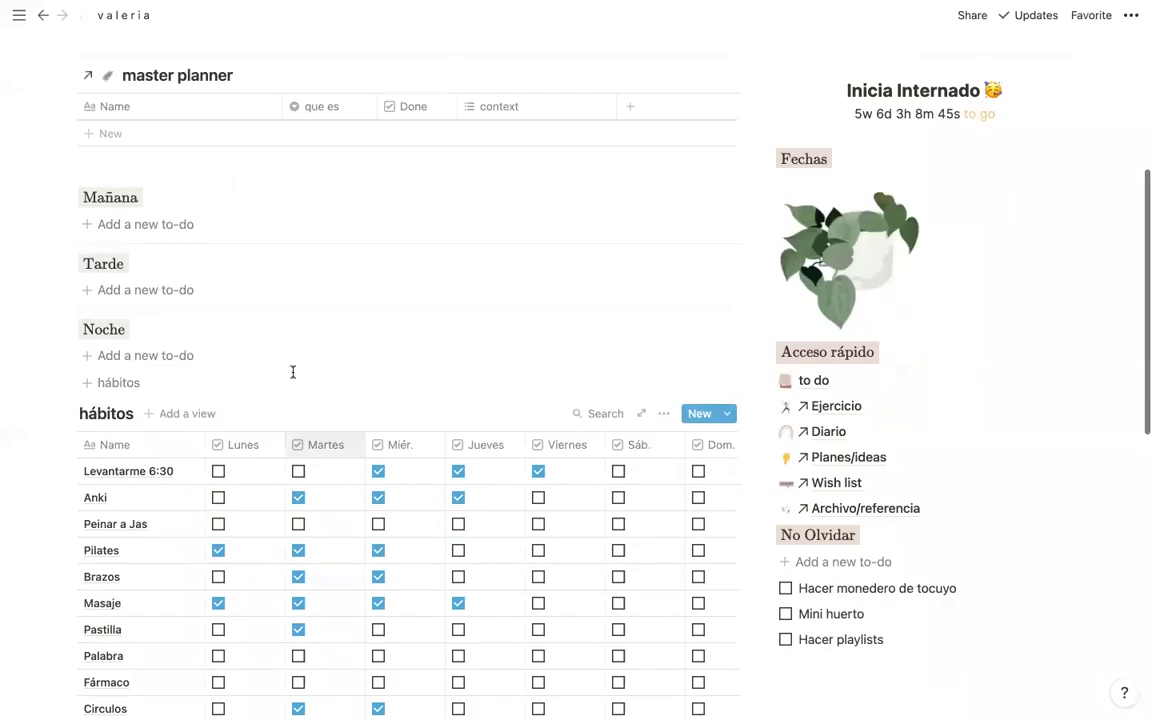
{"action": "scroll", "coordinate": [293, 372], "scroll_direction": "up", "scroll_amount": 5}
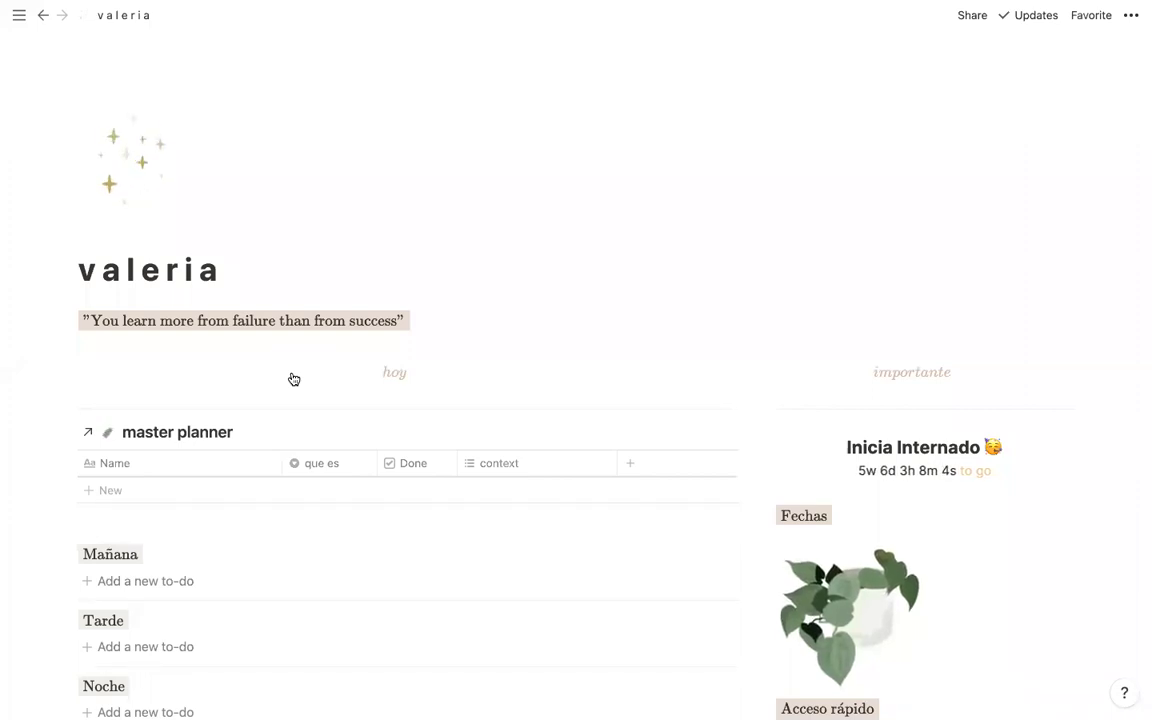
{"action": "scroll", "coordinate": [291, 378], "scroll_direction": "down", "scroll_amount": 5}
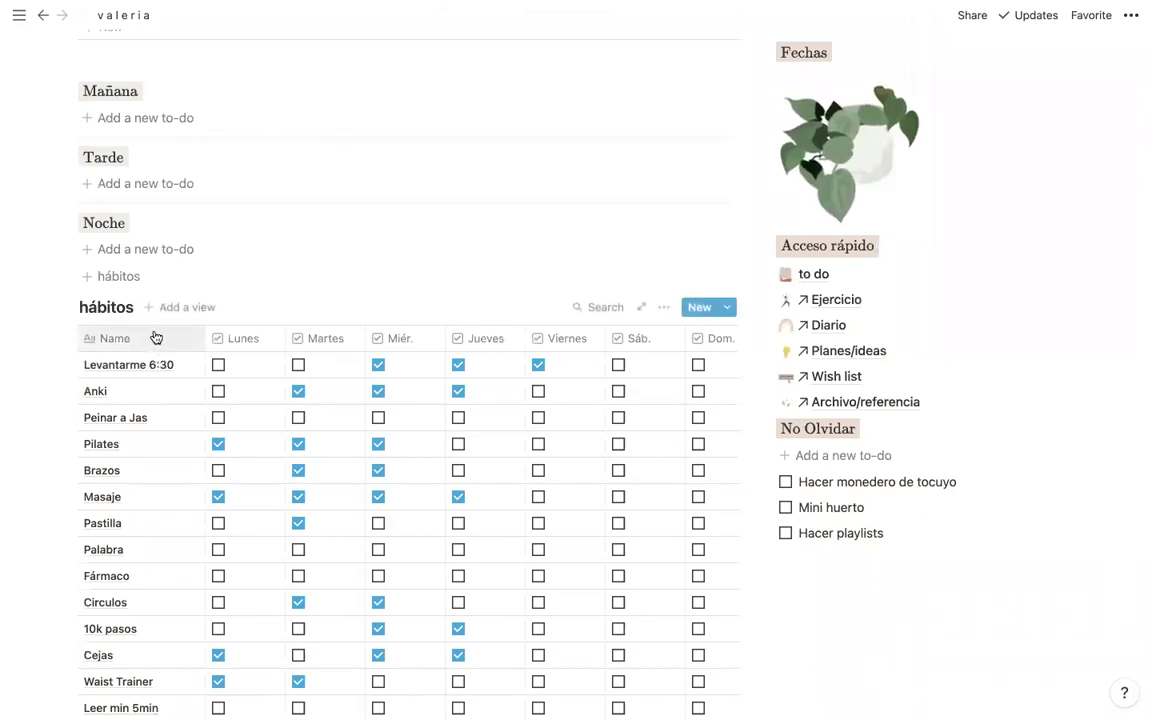
{"action": "left_click", "coordinate": [172, 310]}
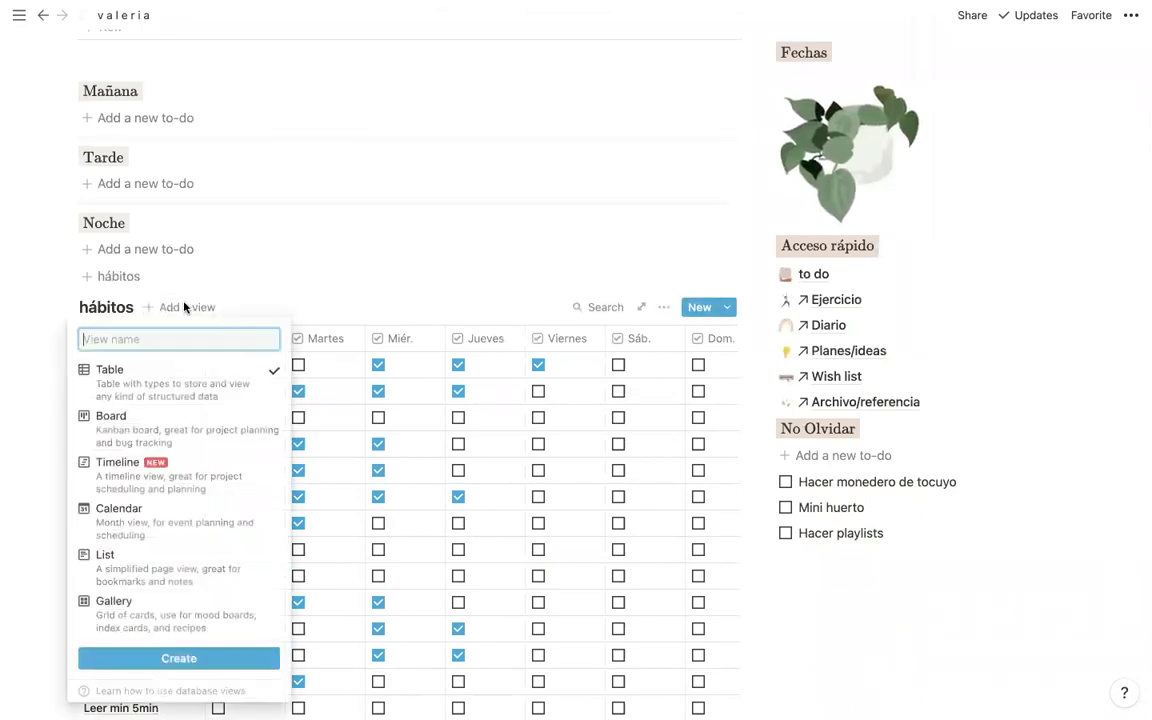
{"action": "left_click", "coordinate": [257, 293]}
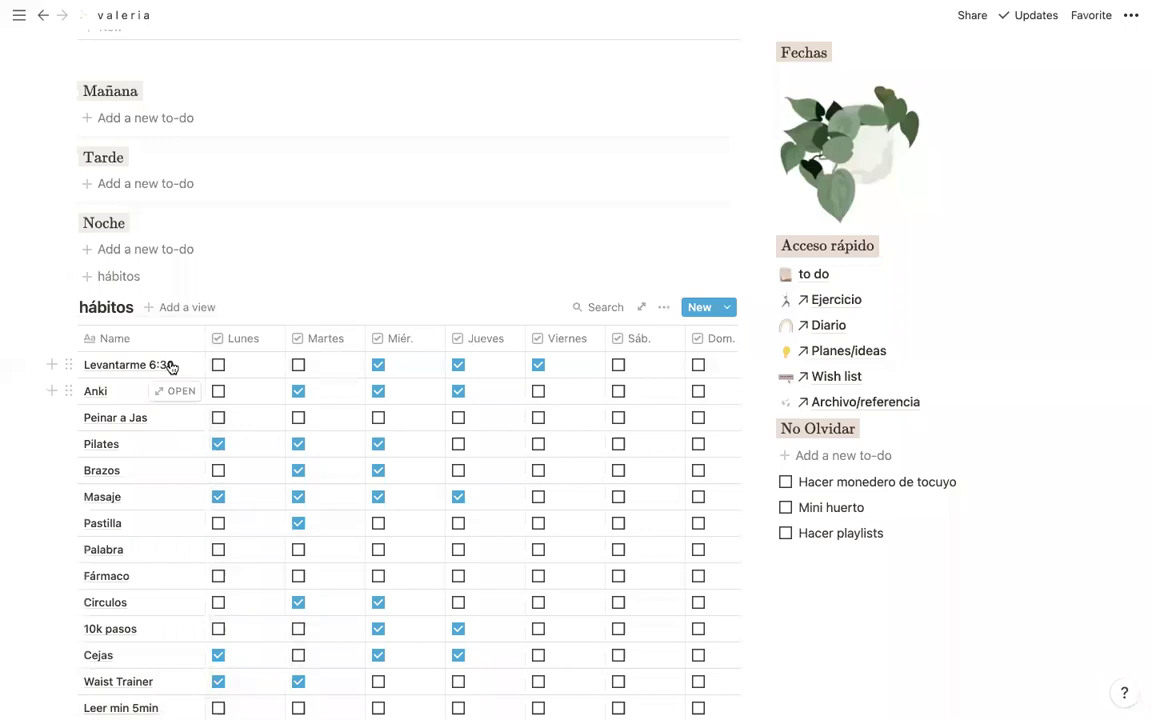
Step: Generate a fresh "hábitos" table from the home page's template and delete that new copy
{"action": "scroll", "coordinate": [93, 496], "scroll_direction": "down", "scroll_amount": 1}
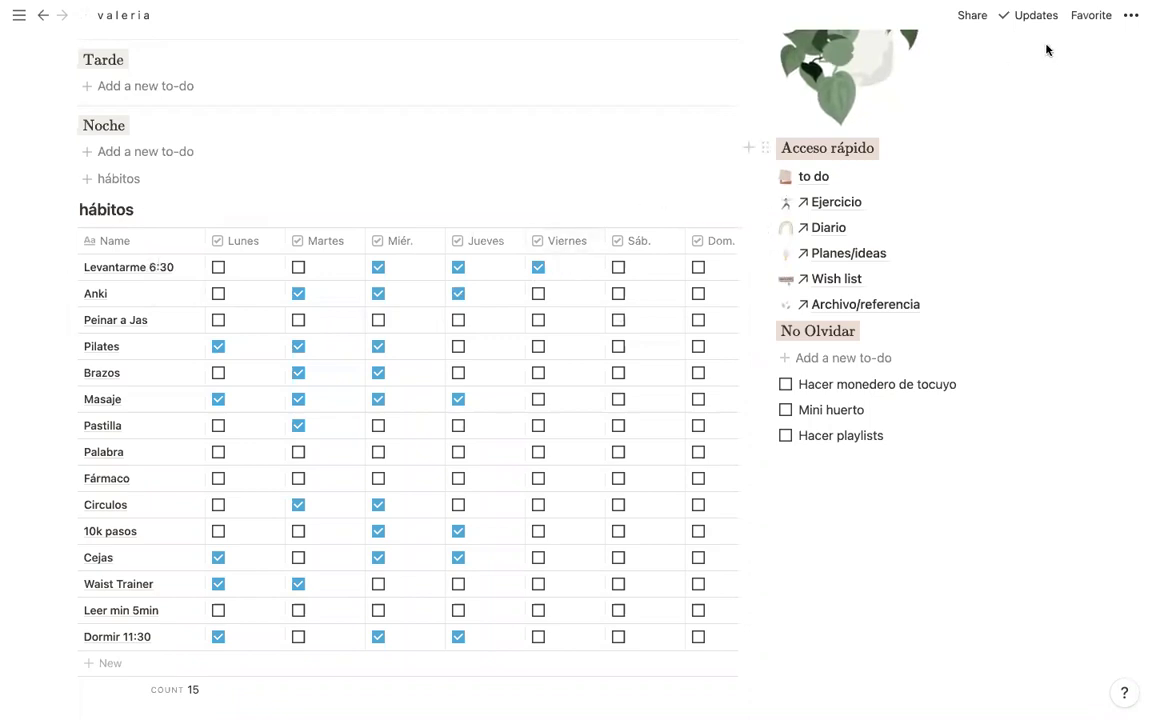
{"action": "scroll", "coordinate": [238, 304], "scroll_direction": "down", "scroll_amount": 1}
{"action": "scroll", "coordinate": [238, 304], "scroll_direction": "up", "scroll_amount": 1}
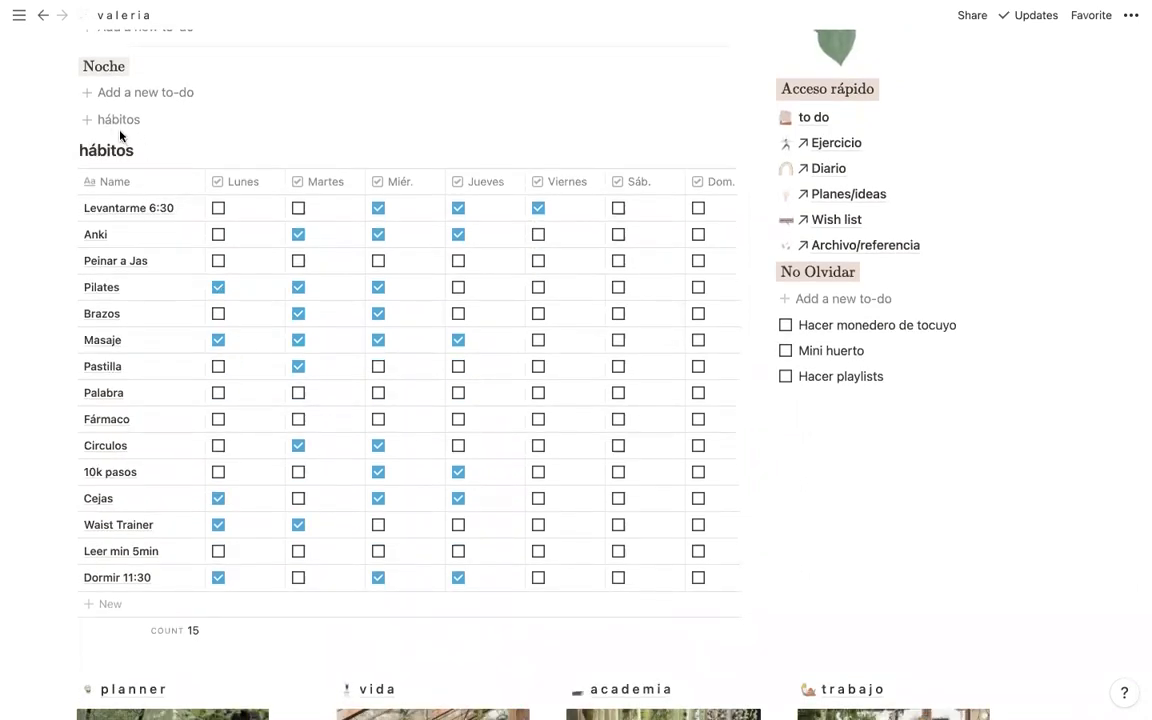
{"action": "left_click", "coordinate": [115, 119]}
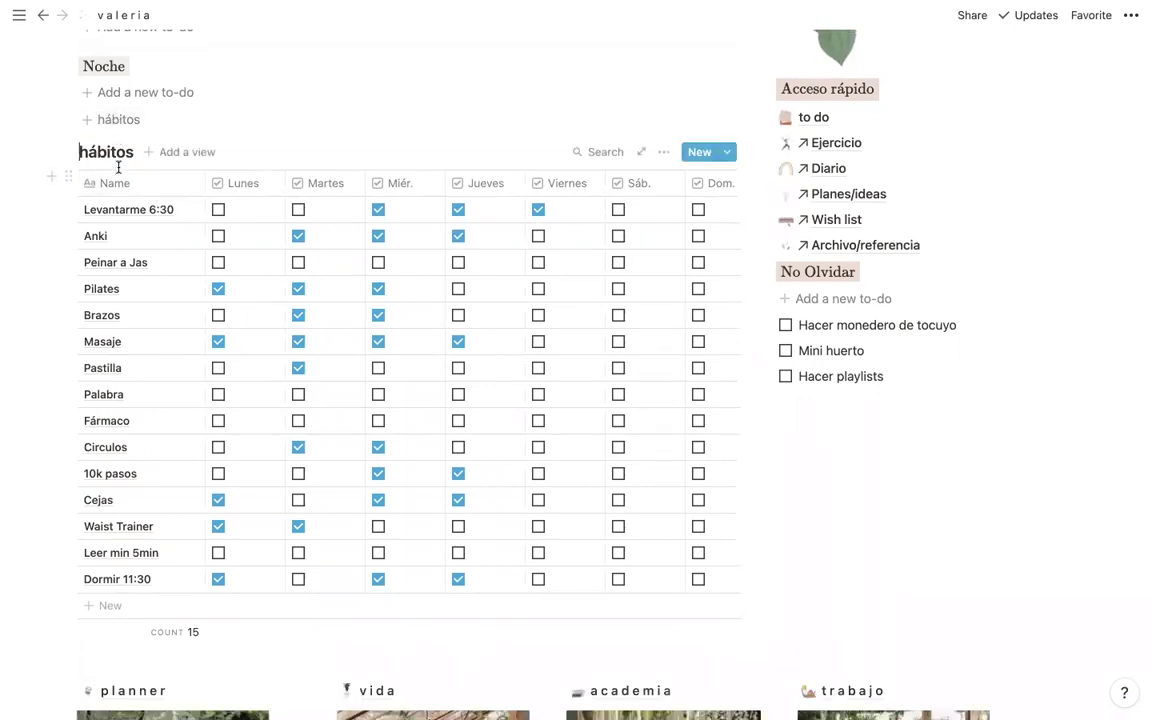
{"action": "scroll", "coordinate": [175, 148], "scroll_direction": "up", "scroll_amount": 5}
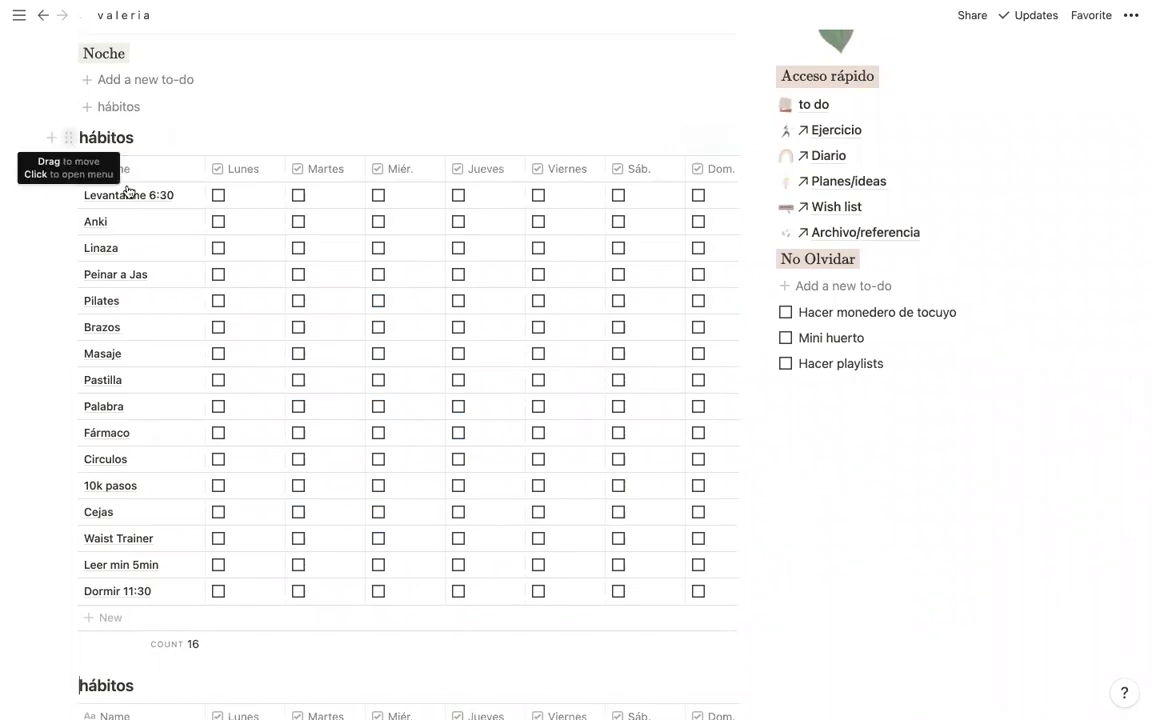
{"action": "left_click", "coordinate": [69, 140]}
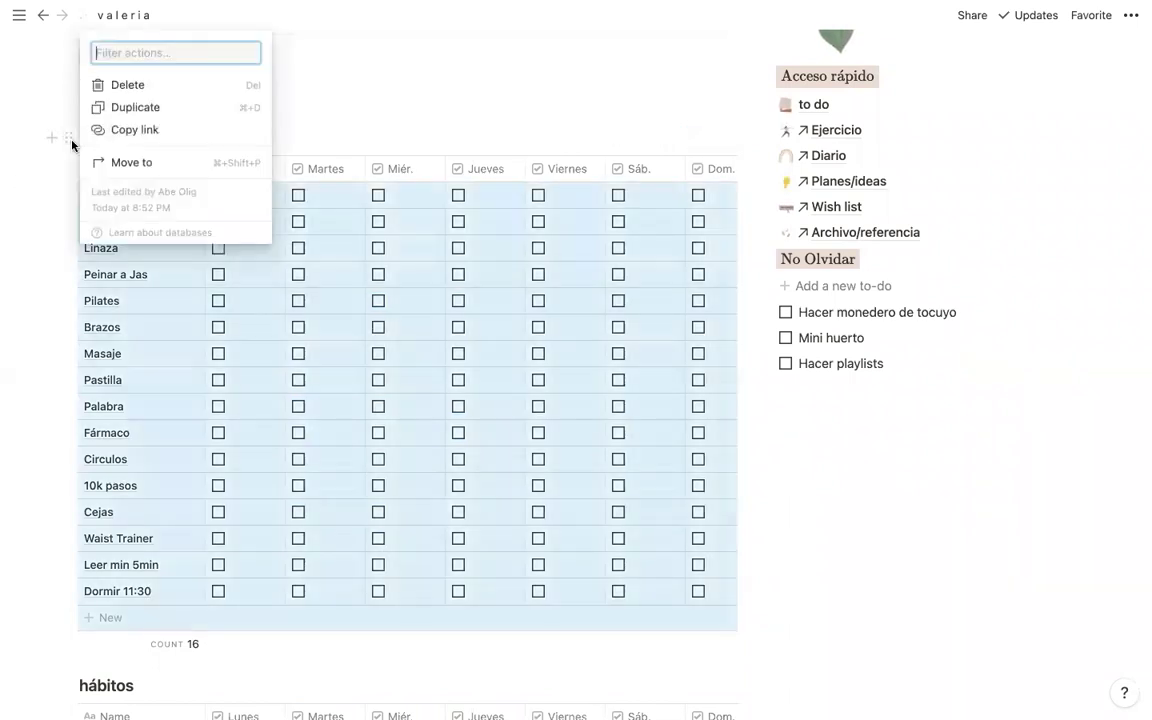
{"action": "left_click", "coordinate": [90, 85]}
{"action": "scroll", "coordinate": [180, 205], "scroll_direction": "up", "scroll_amount": 1}
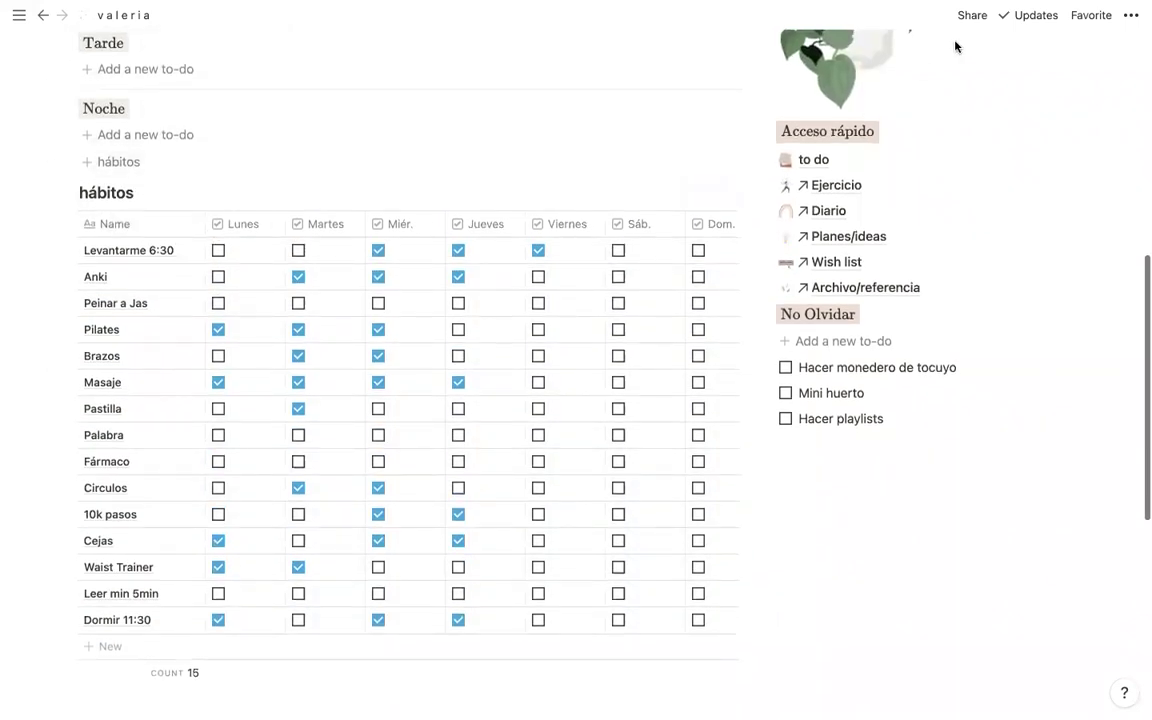
{"action": "scroll", "coordinate": [307, 240], "scroll_direction": "up", "scroll_amount": 10}
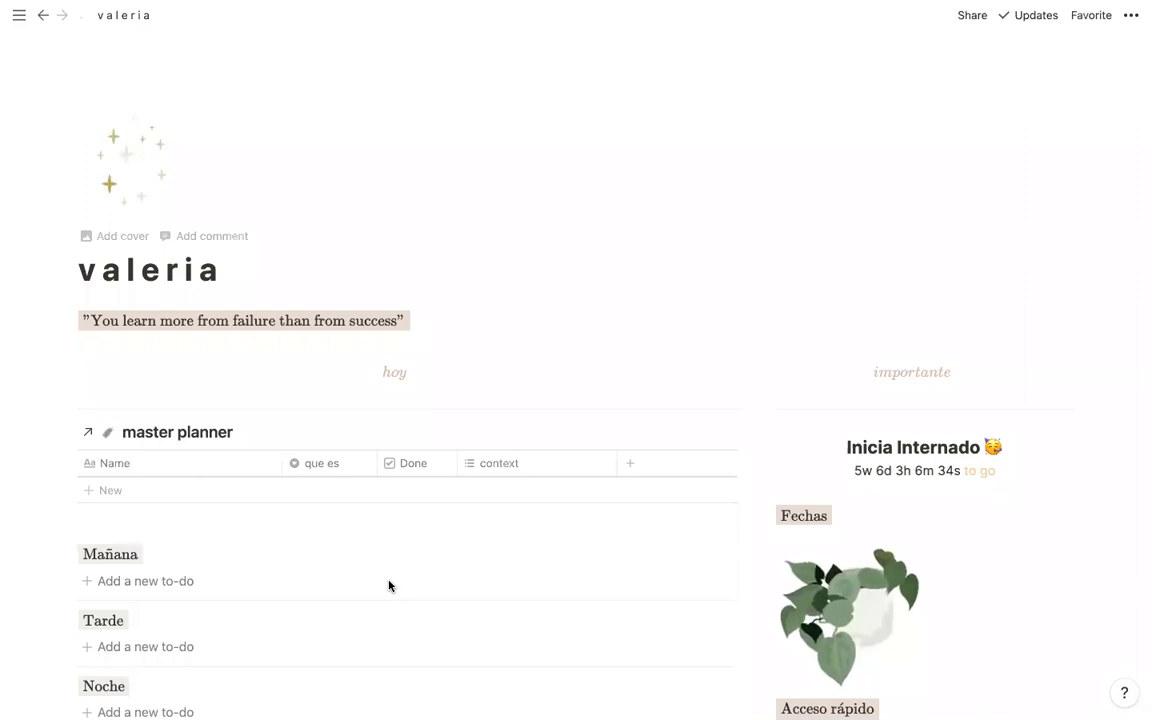
{"action": "scroll", "coordinate": [389, 586], "scroll_direction": "down", "scroll_amount": 1}
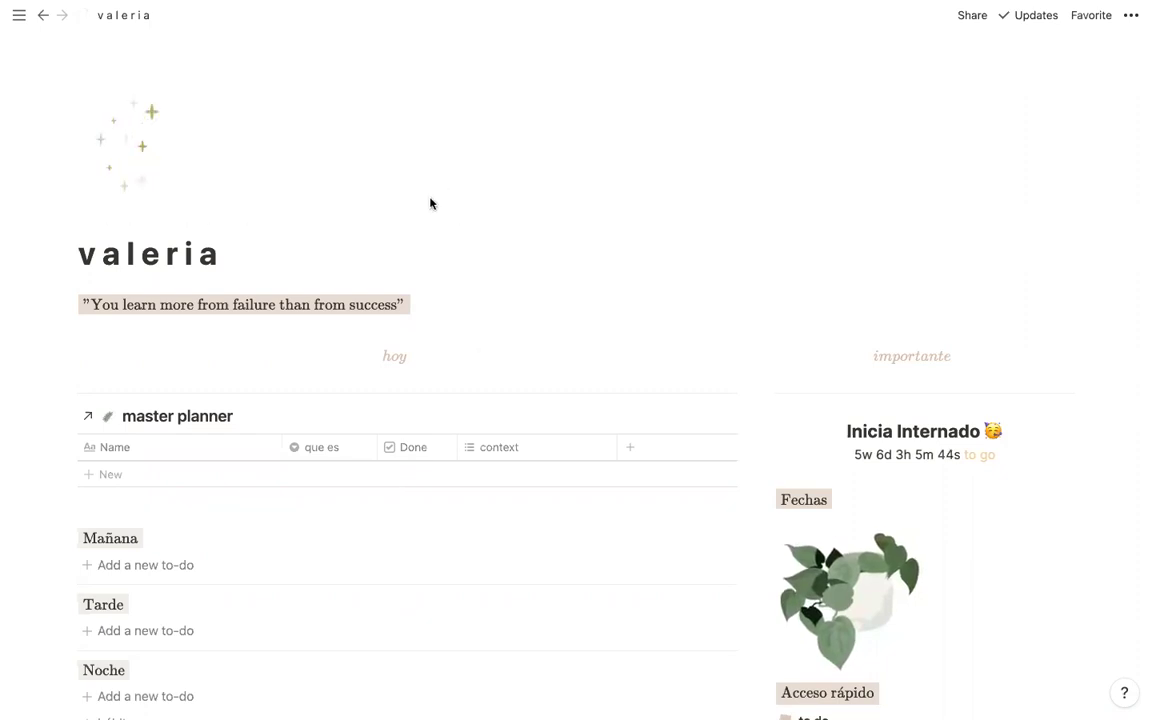
{"action": "scroll", "coordinate": [427, 380], "scroll_direction": "down", "scroll_amount": 5}
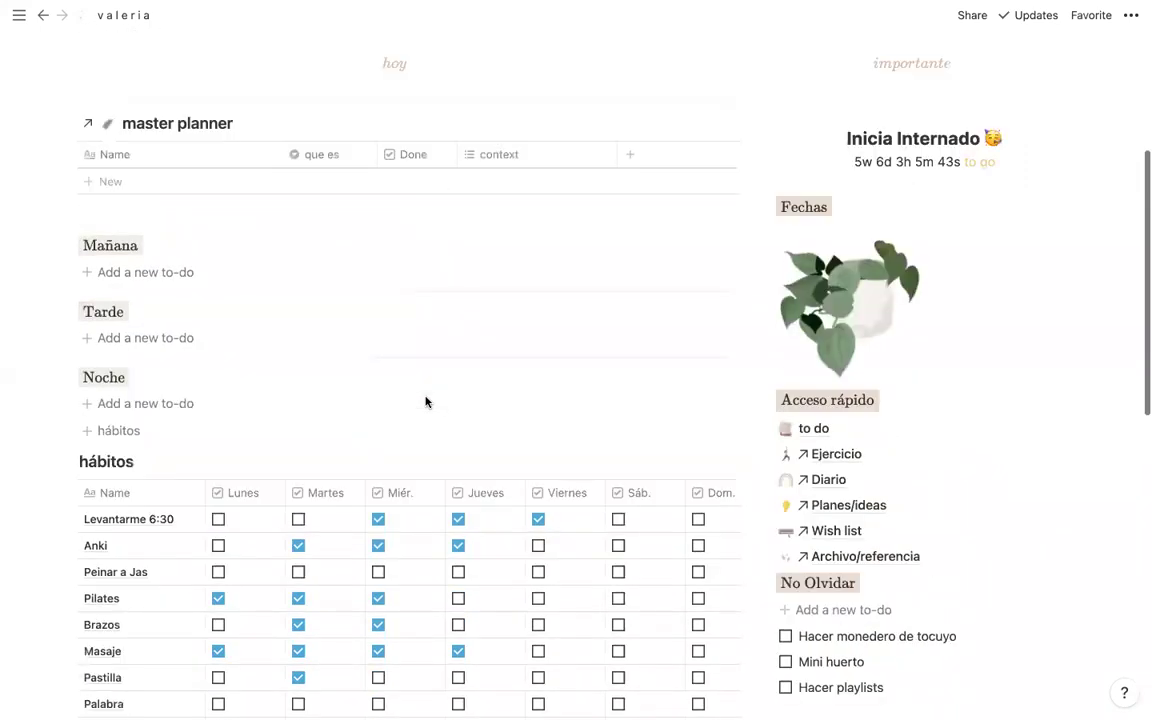
{"action": "scroll", "coordinate": [438, 317], "scroll_direction": "up", "scroll_amount": 1}
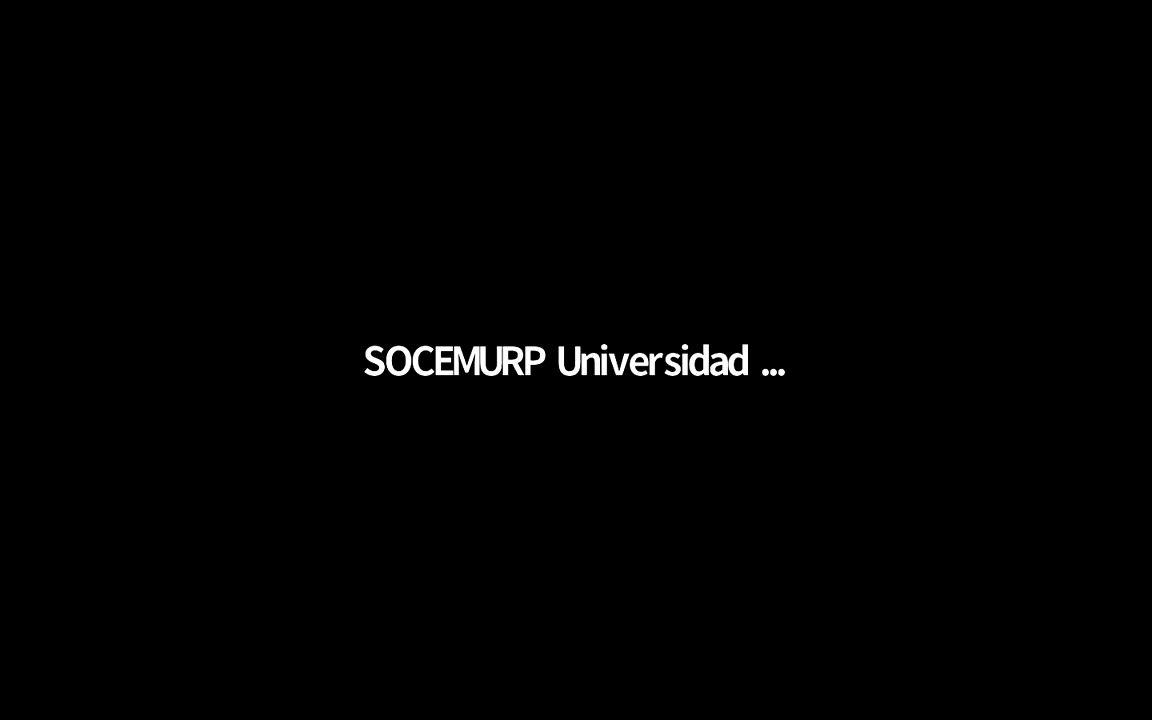